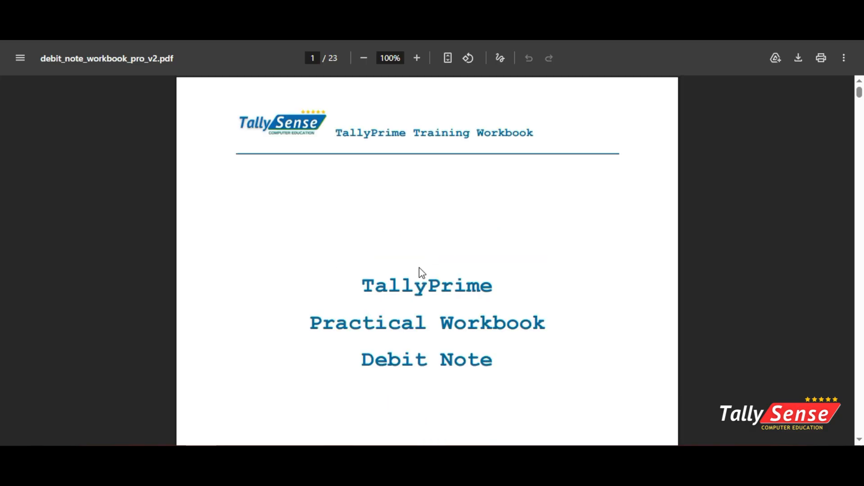
- Look through Practical 1 and Practical 2 in the debit note workbook, including the supplier details and student tasks
scroll(423, 283, "down", 20)
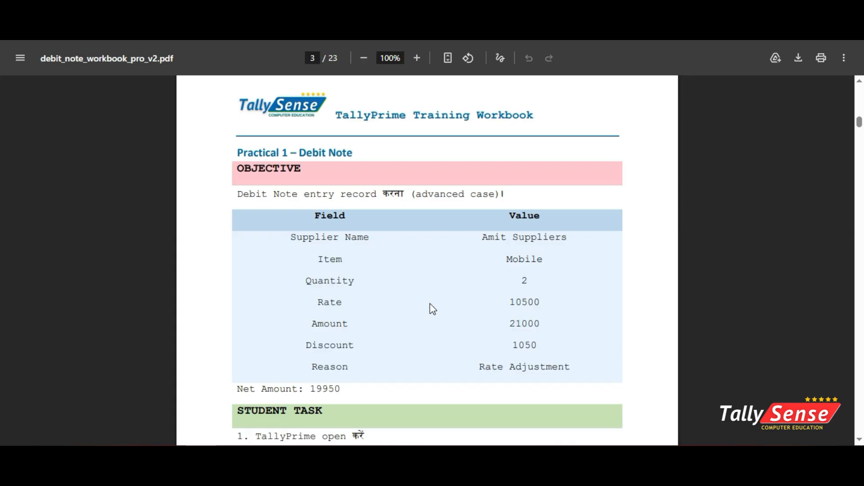
scroll(430, 304, "down", 12)
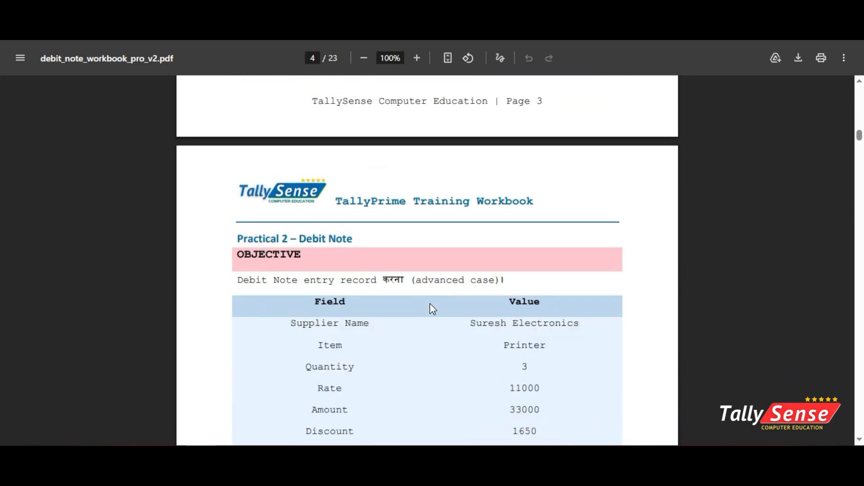
scroll(431, 304, "down", 3)
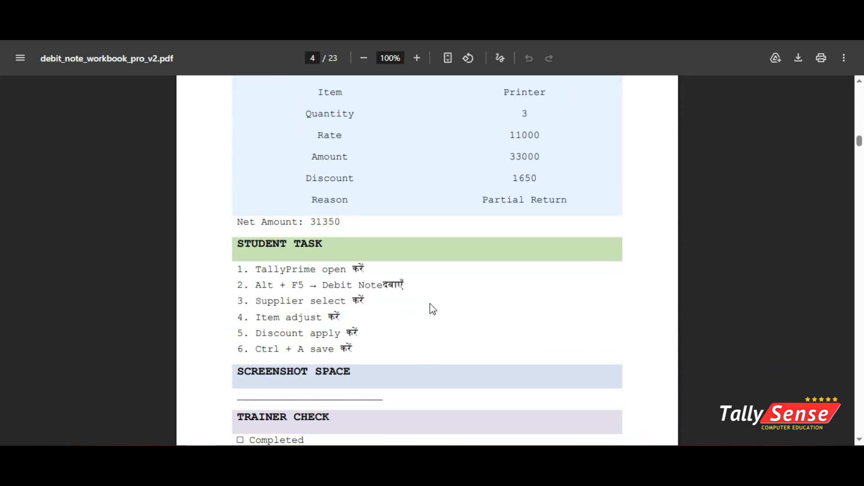
- Switch to the Master TallyPrime Step by Step course page and look through its list of topics
left_click(405, 27)
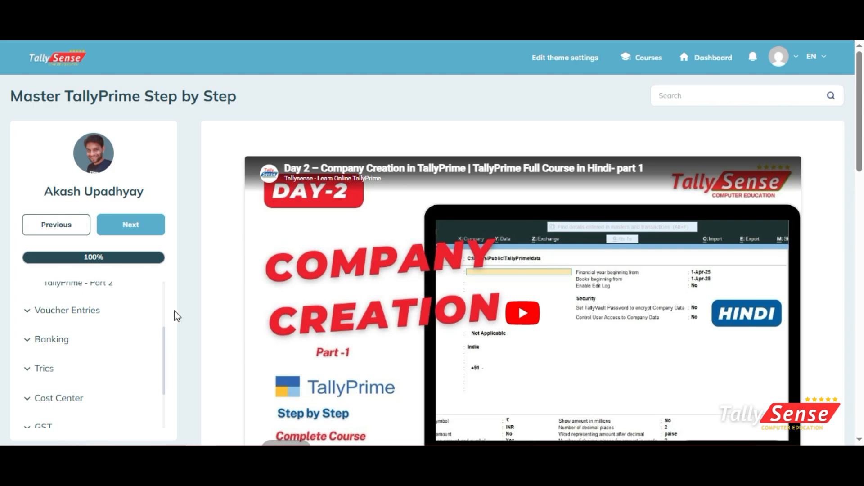
scroll(334, 338, "down", 10)
scroll(338, 347, "down", 1)
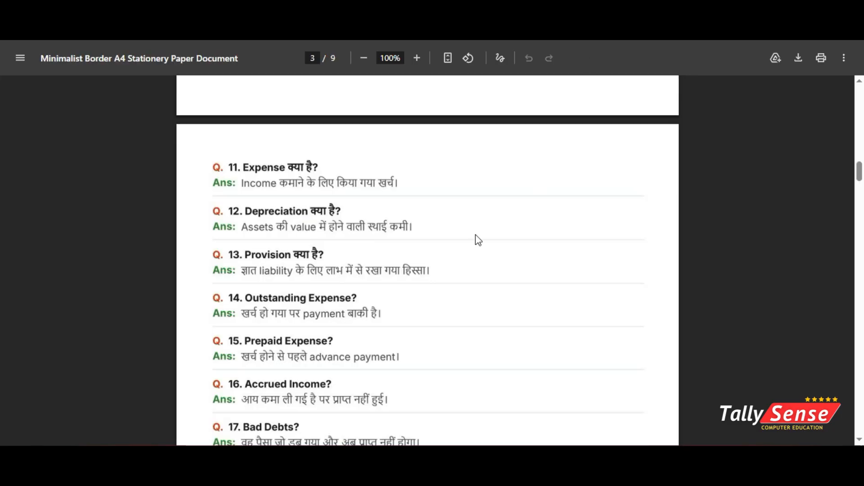
- Read through the TallyPrime interview questions document and the course completion certificate
scroll(428, 264, "up", 12)
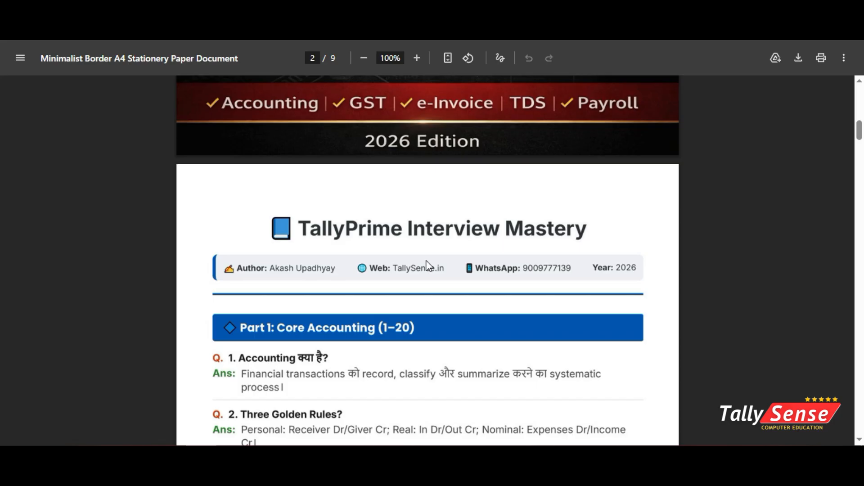
scroll(448, 320, "down", 14)
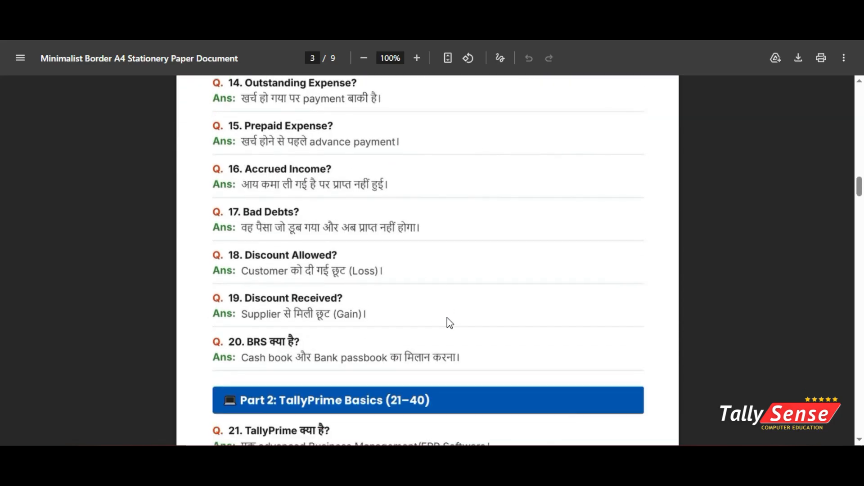
scroll(449, 323, "down", 5)
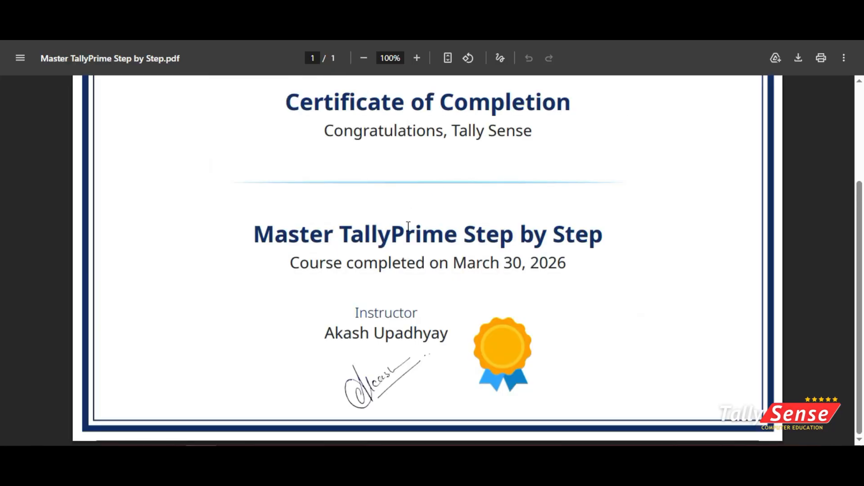
scroll(411, 232, "up", 3)
scroll(414, 234, "down", 3)
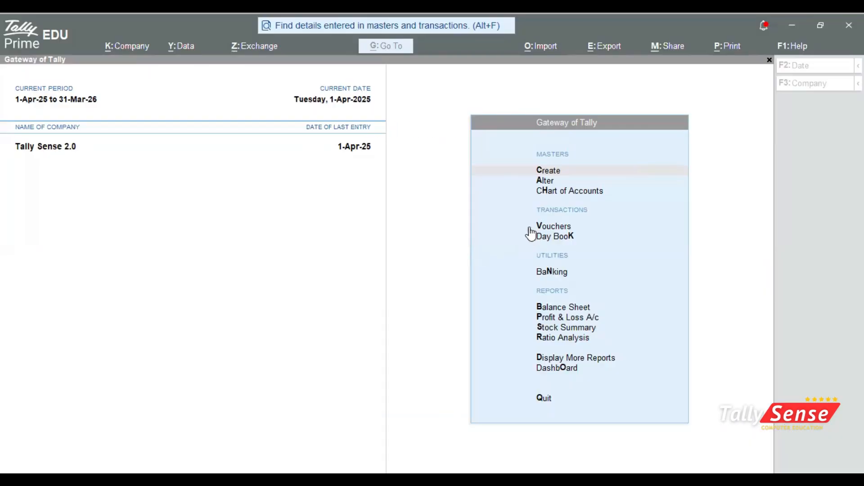
- Enter voucher entry in TallyPrime and review purchase voucher no. 1 for the Monitor and Usb Cable items
left_click(538, 228)
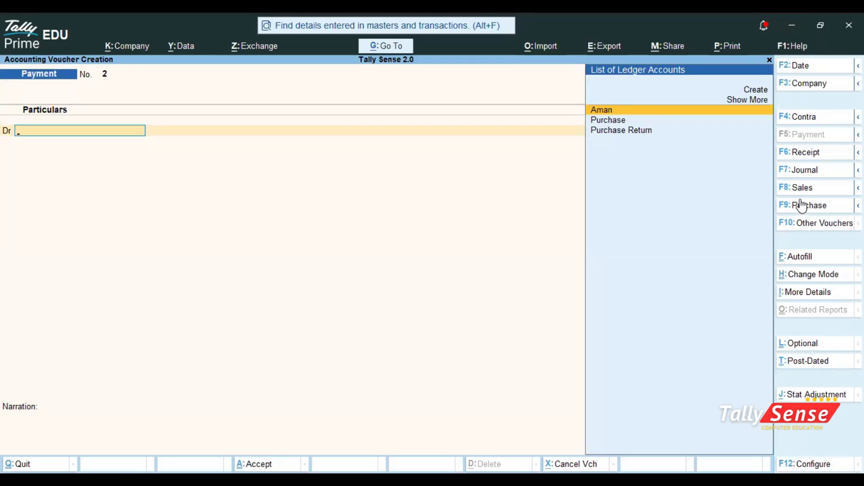
key("Page_Up")
key("Page_Up")
key("Page_Up")
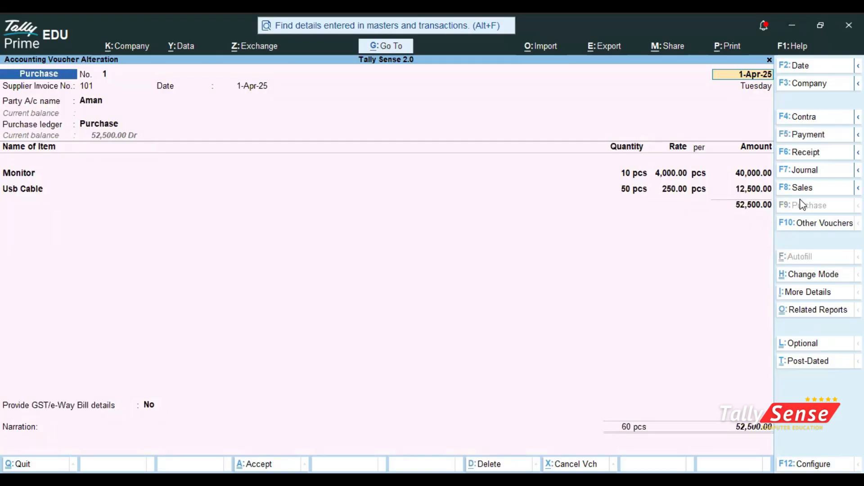
key("ctrl+a")
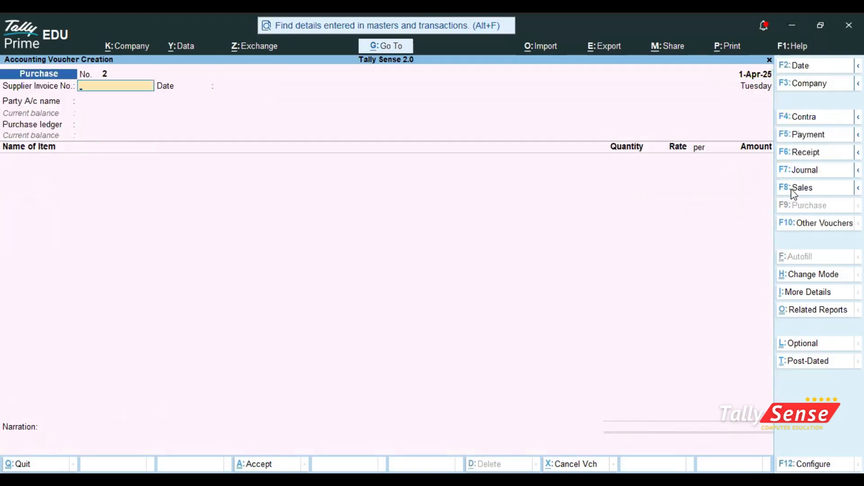
- Start a sales voucher and create a new party ledger, entering the customer's name without an alias
left_click(795, 188)
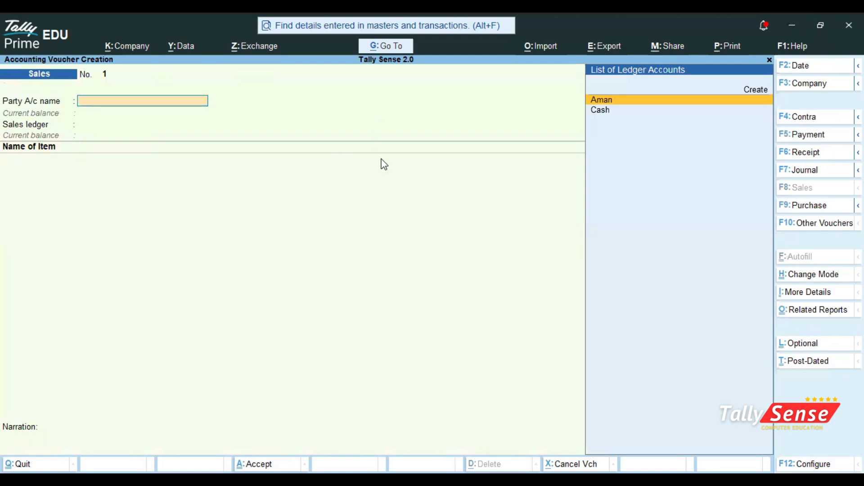
key("Up")
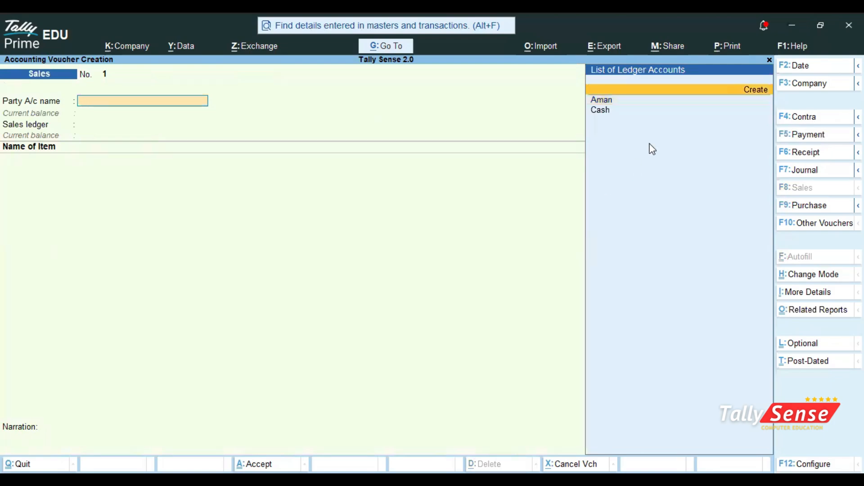
key("Return")
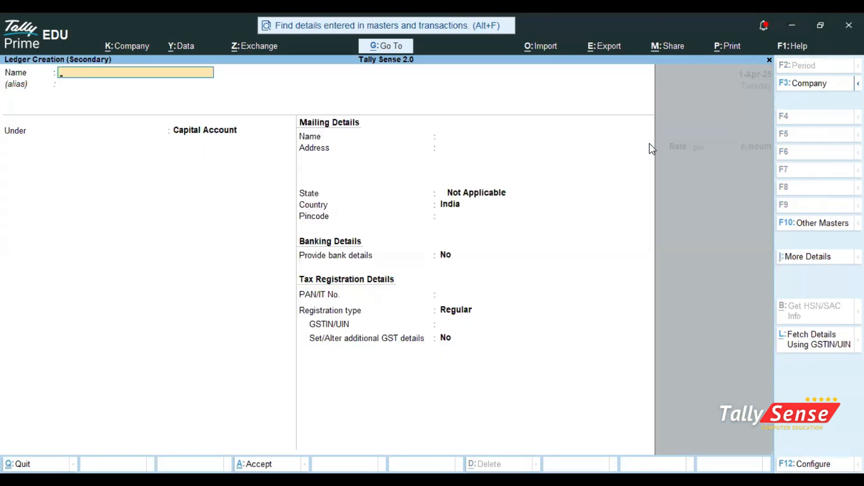
type("Naman")
key("Return")
key("Return")
- Group the customer ledger under Sundry Debtors, save it, and accept the dispatch and party details as they stand
type("S")
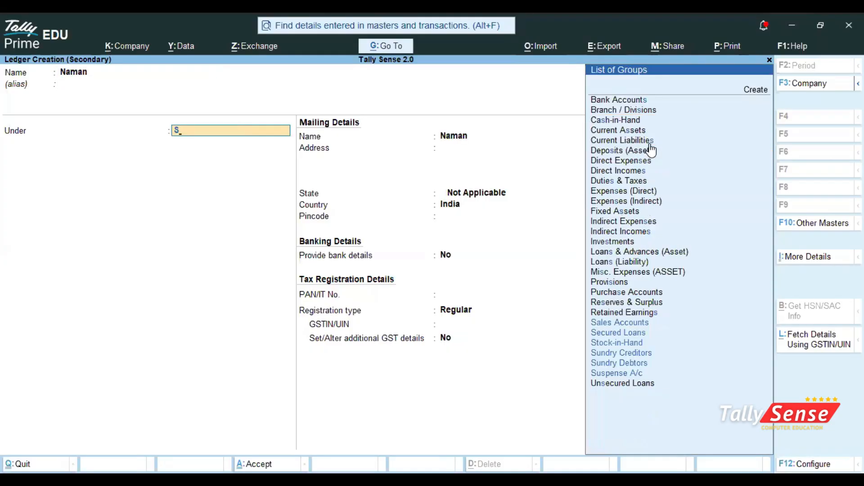
key("Up")
key("Up")
key("Up")
key("Return")
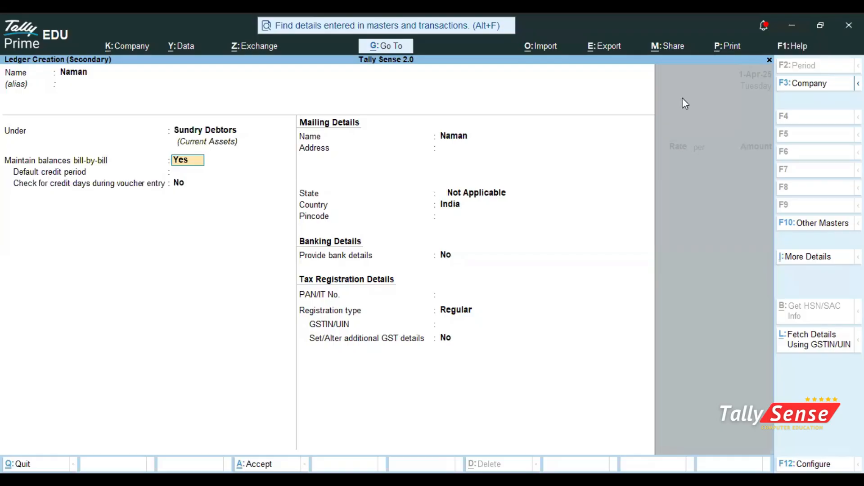
key("ctrl+a")
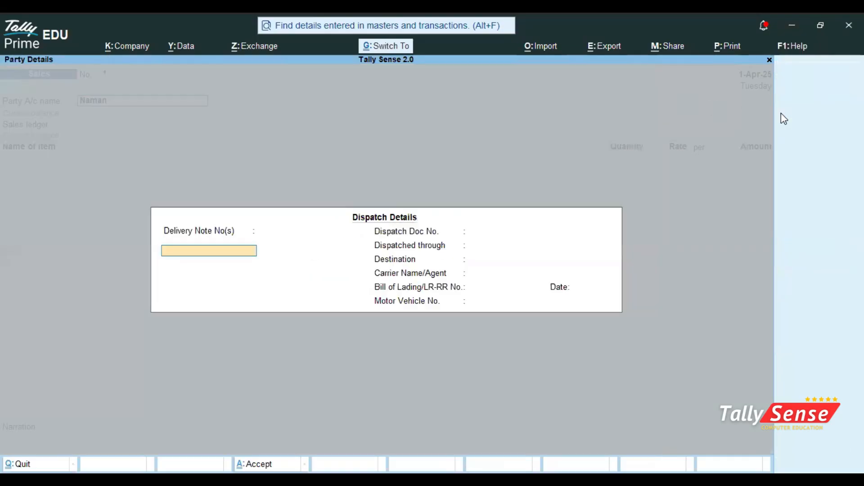
key("ctrl+a")
key("ctrl+a")
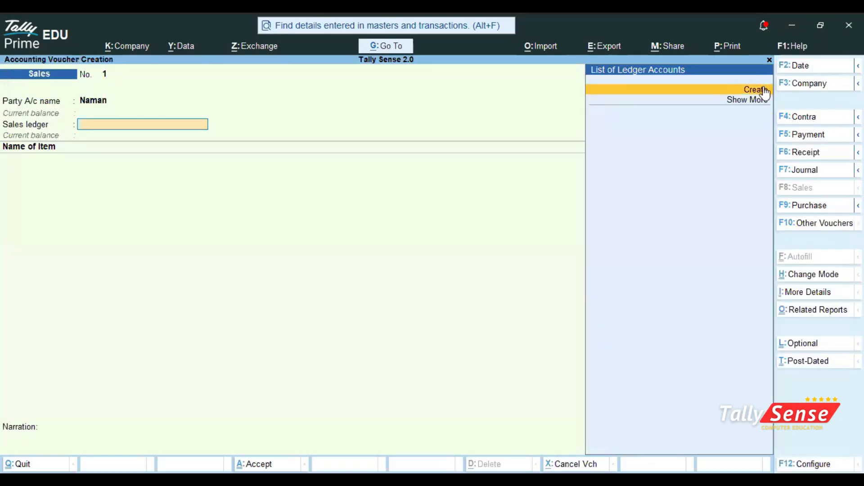
- Create a ledger named Sales under Sales Accounts as the voucher's sales ledger
left_click(764, 90)
type("Sales")
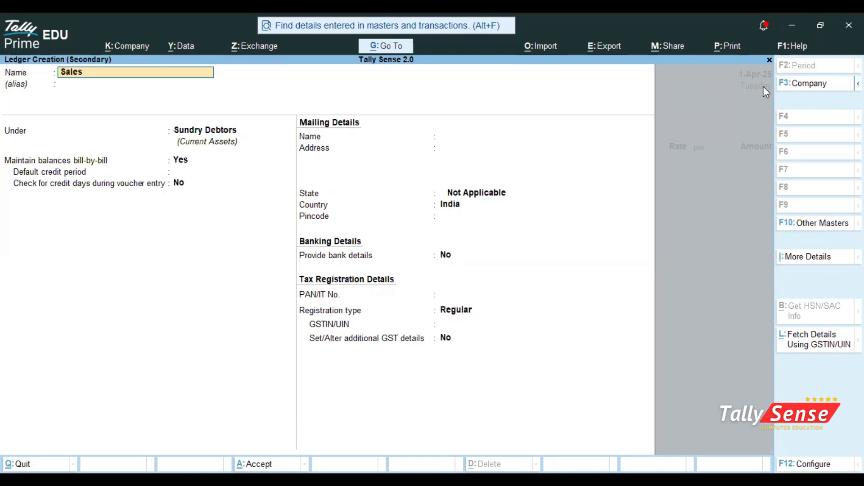
key("Return")
type("S")
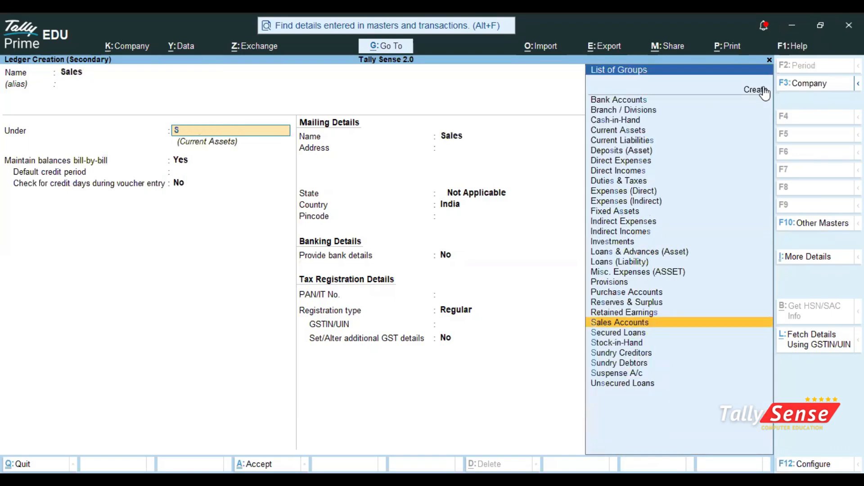
key("Return")
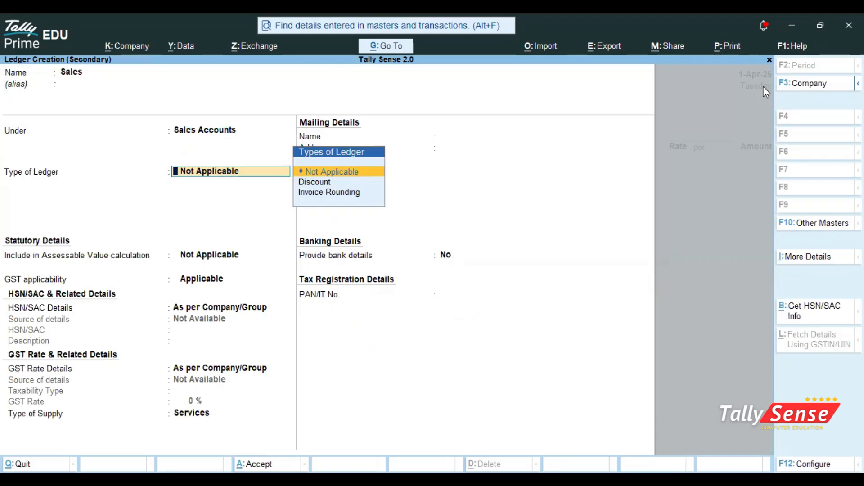
key("ctrl")
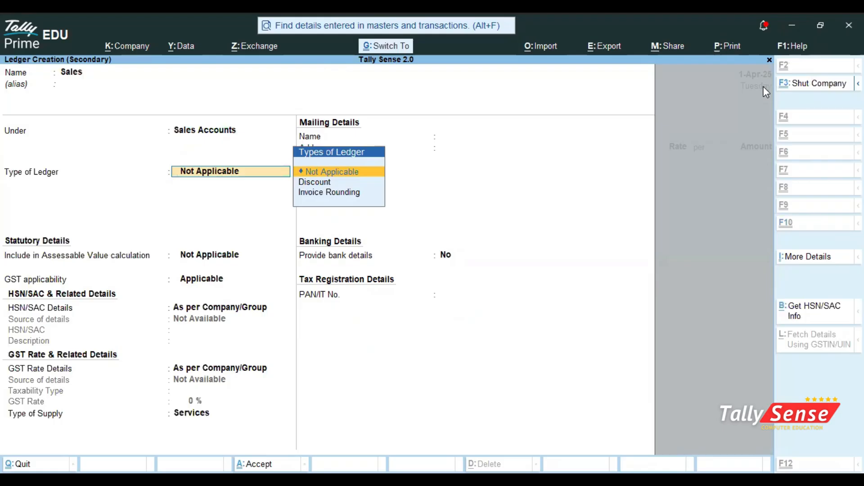
key("ctrl+a")
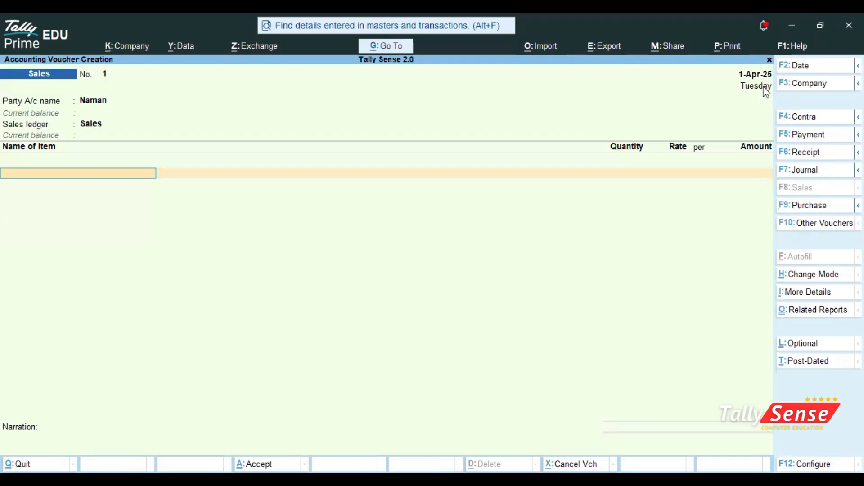
- Add the Monitor stock item to the sales voucher with a quantity of 5 pcs
key("space")
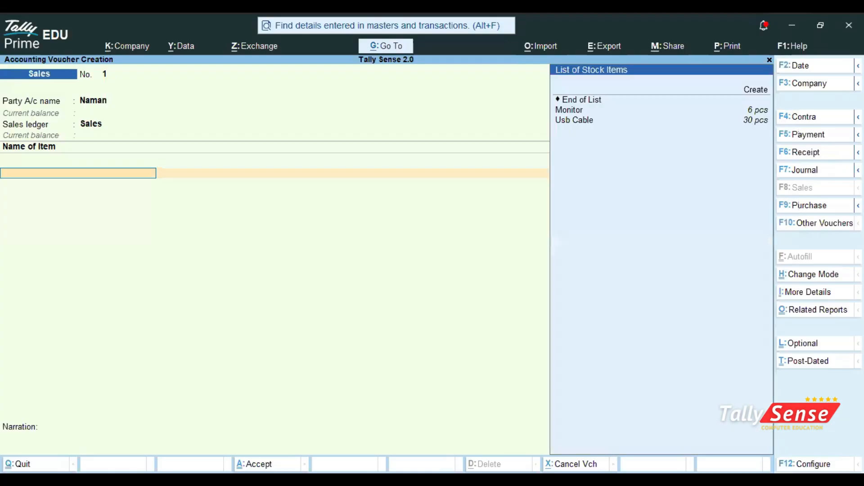
key("Down")
key("Down")
key("Down")
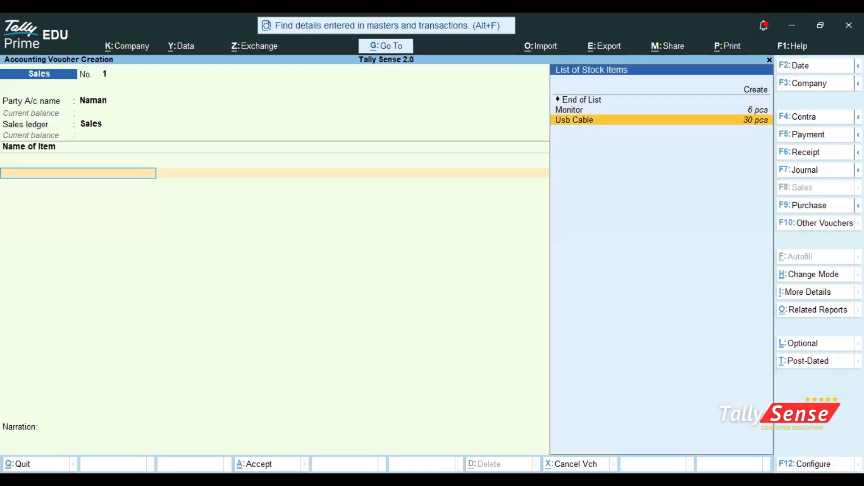
key("Up")
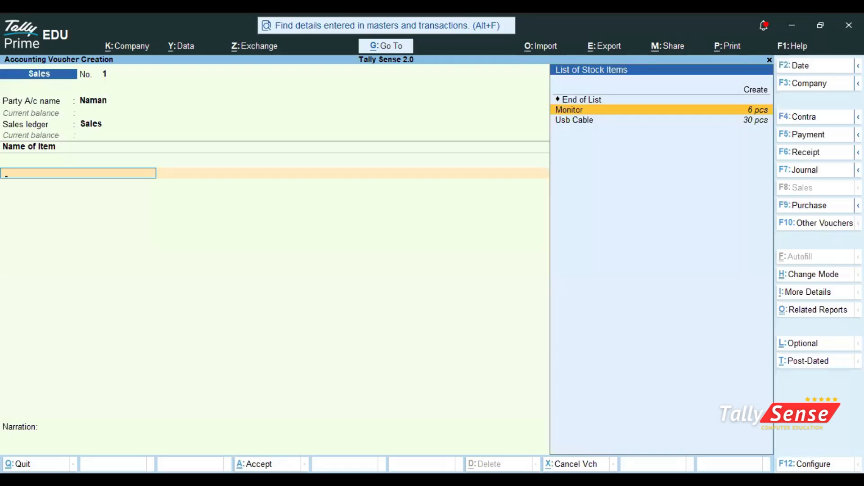
key("Return")
type("5")
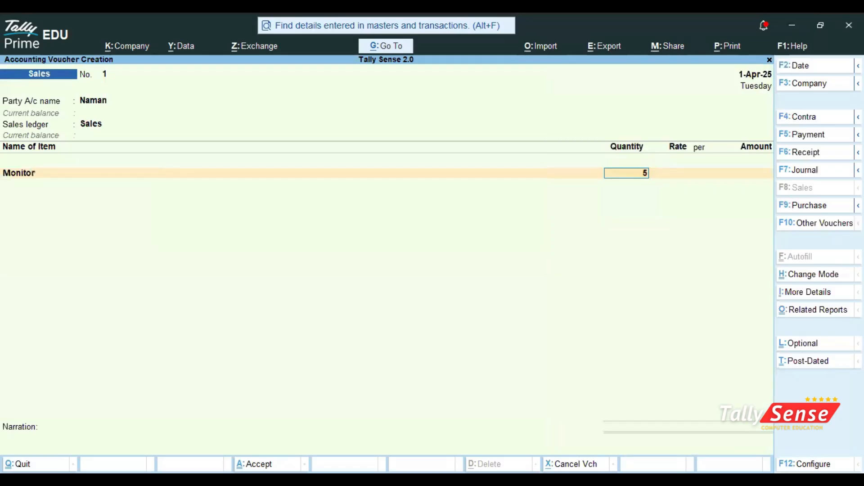
key("Return")
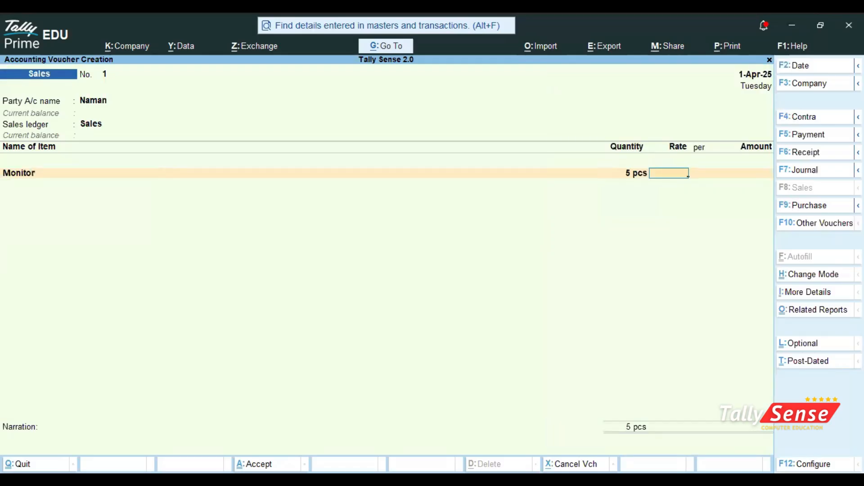
- Check the Monitor's purchase rate in the stock query and set its selling rate to 4,500 per pcs
key("alt+s")
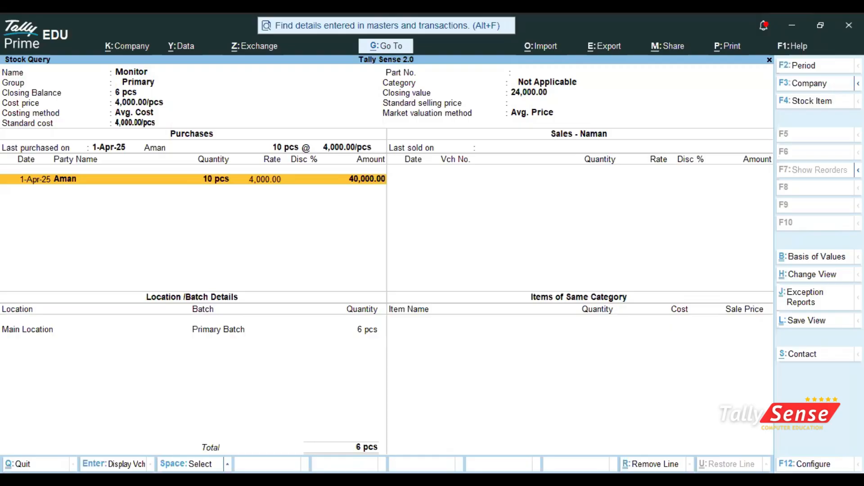
key("Escape")
type("4500")
key("Return")
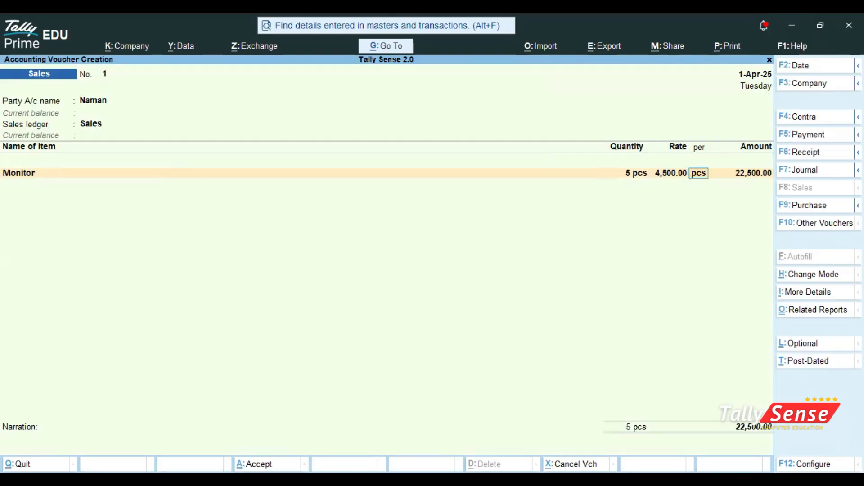
key("Return")
key("Return")
- Add the Usb Cable stock item to the sales voucher with a quantity of 20 pcs
key("Down")
key("Down")
key("Down")
key("Down")
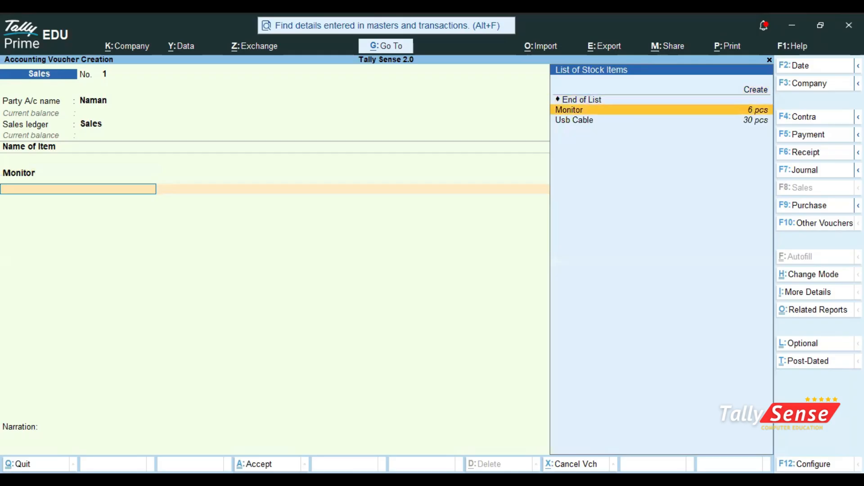
key("Return")
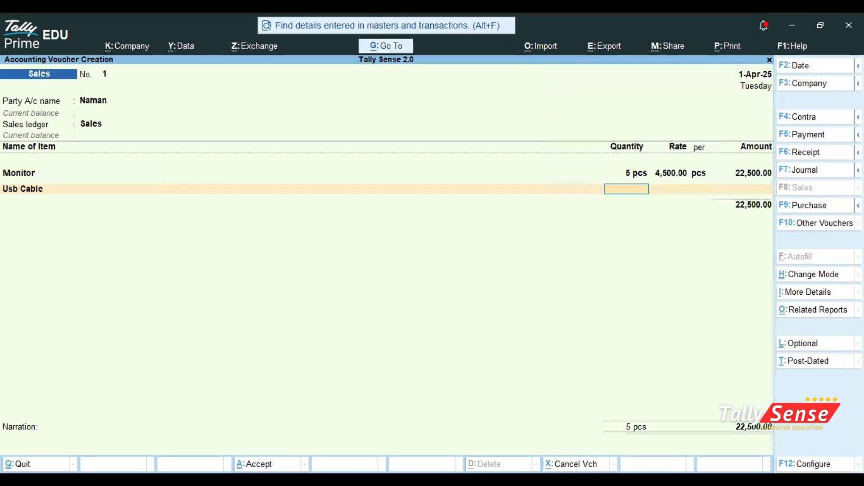
type("20")
key("Return")
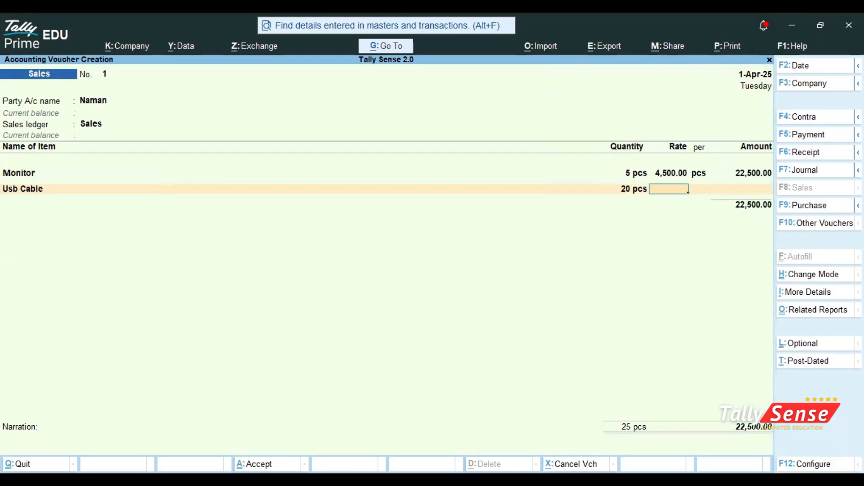
- Check the Usb Cable's purchase rate in the stock query and set its selling rate to 350 per pcs
key("alt+s")
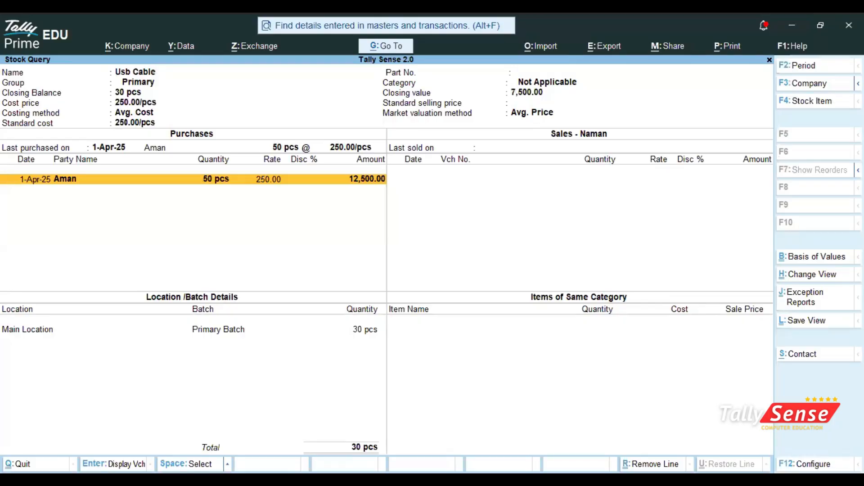
key("Escape")
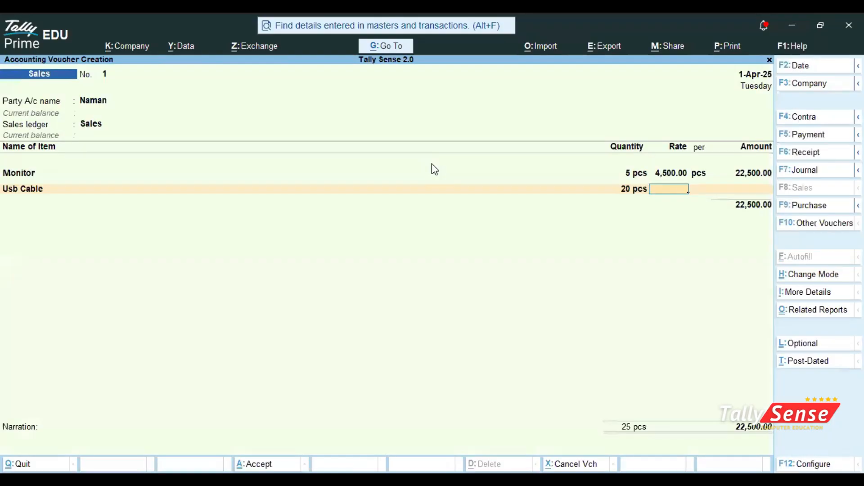
type("350")
key("Return")
- Save the sales voucher, reopen it to review its entries, and accept it again
key("ctrl")
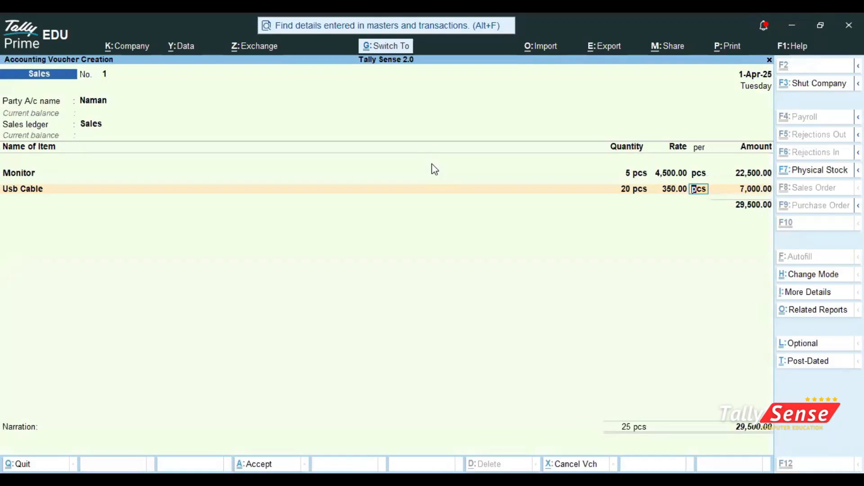
key("ctrl+a")
key("Page_Up")
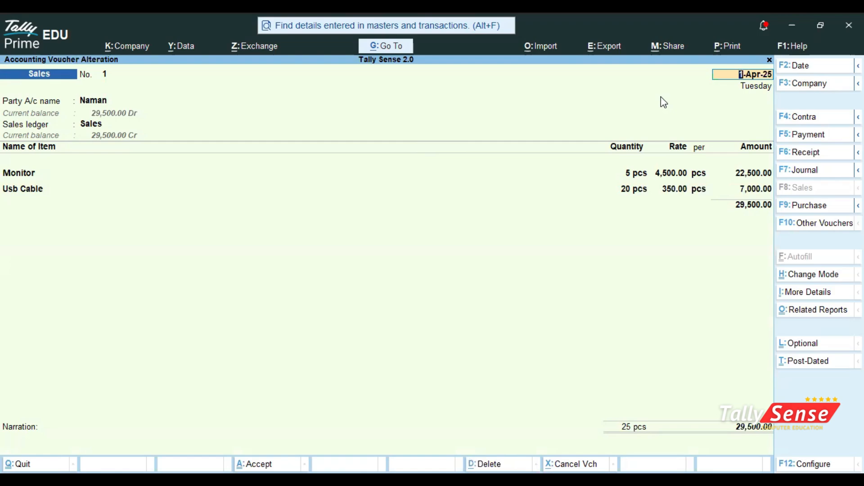
key("ctrl")
key("ctrl+a")
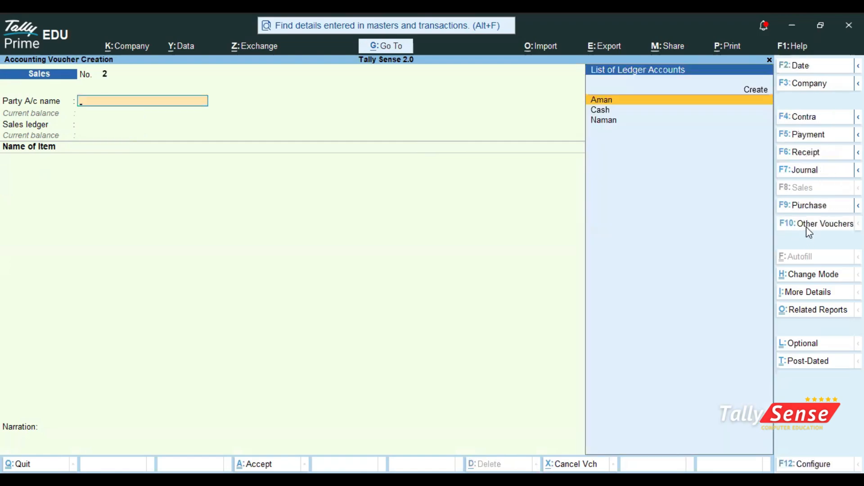
- Change the voucher type from Sales to Credit Note
left_click(807, 227)
key("Up")
key("Up")
key("Up")
key("Up")
key("Up")
key("Up")
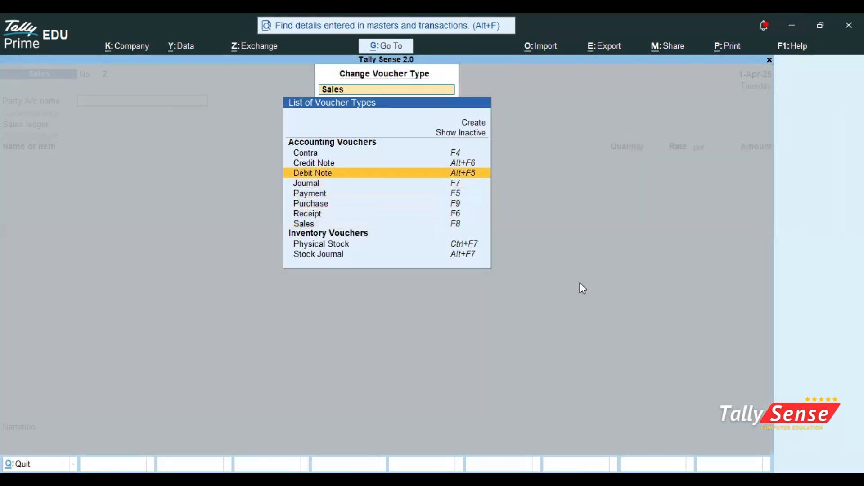
key("Return")
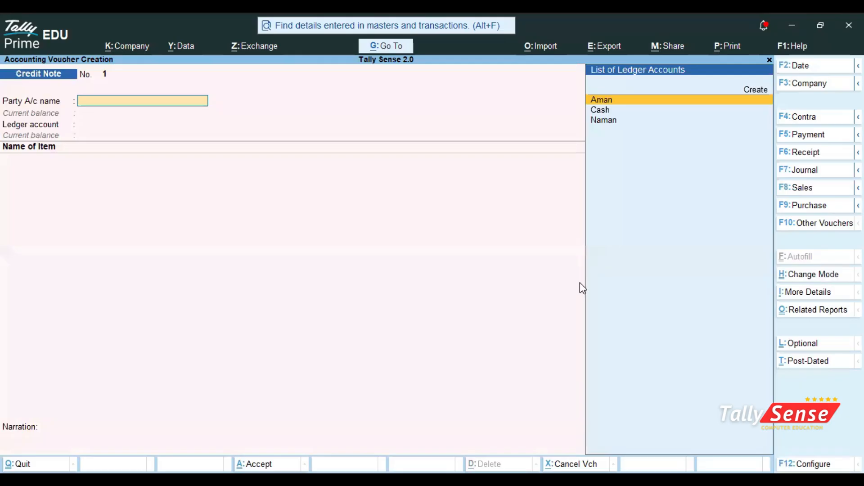
- Set the sales customer as the credit note's party account and accept the receipt details left blank
key("Down")
key("Down")
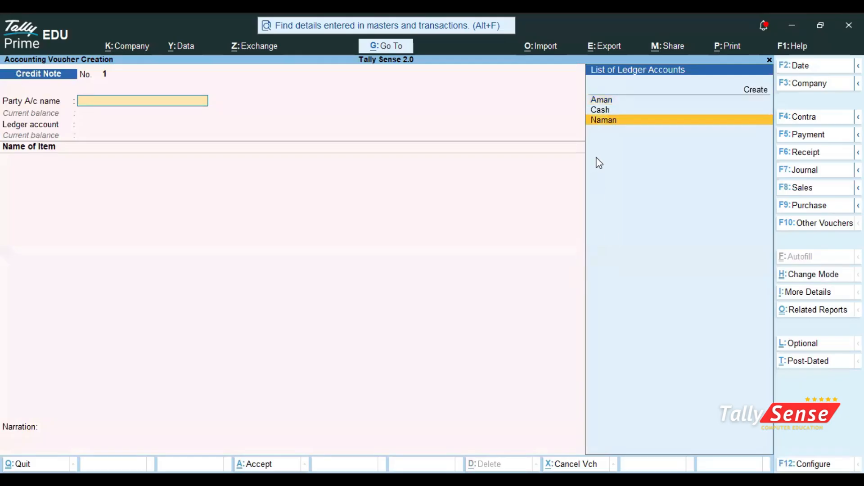
key("Return")
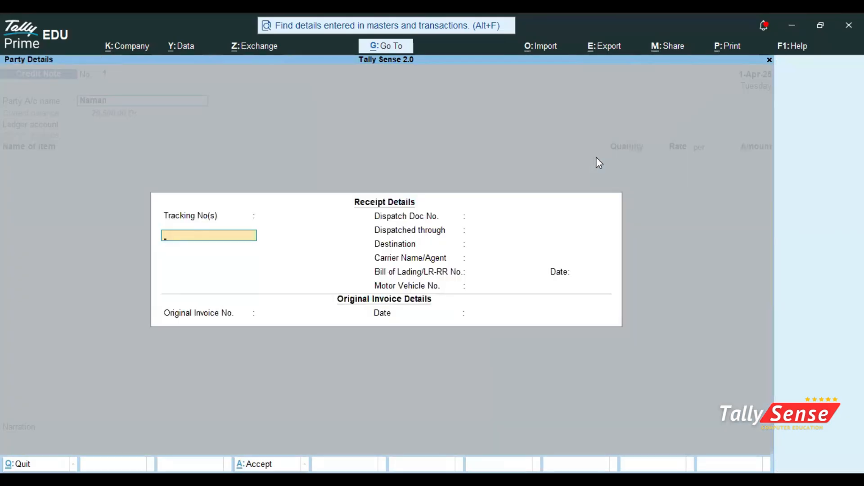
key("ctrl+a")
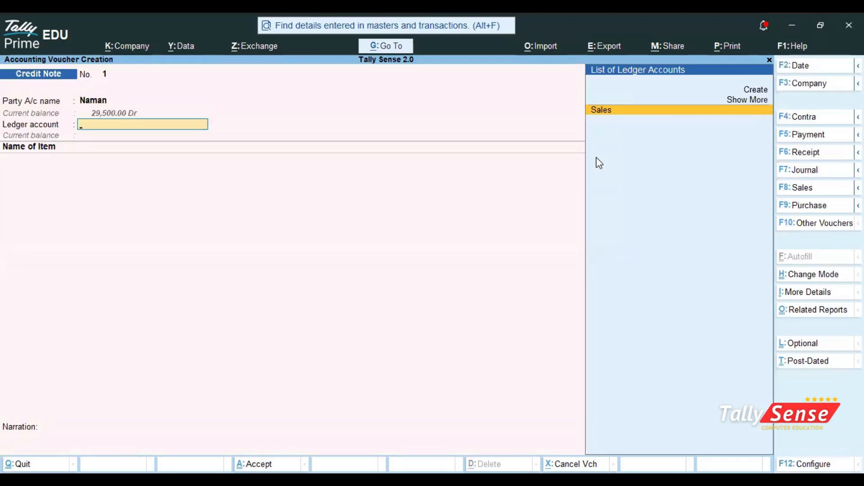
- Create a ledger named Sales Return under Sales Accounts as the credit note's ledger account
key("Up")
key("Up")
key("Return")
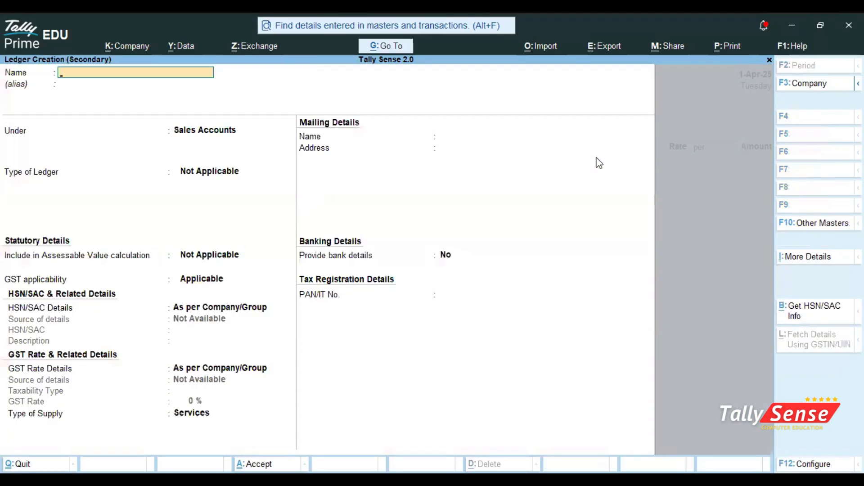
type("Sales Return")
key("Return")
key("Return")
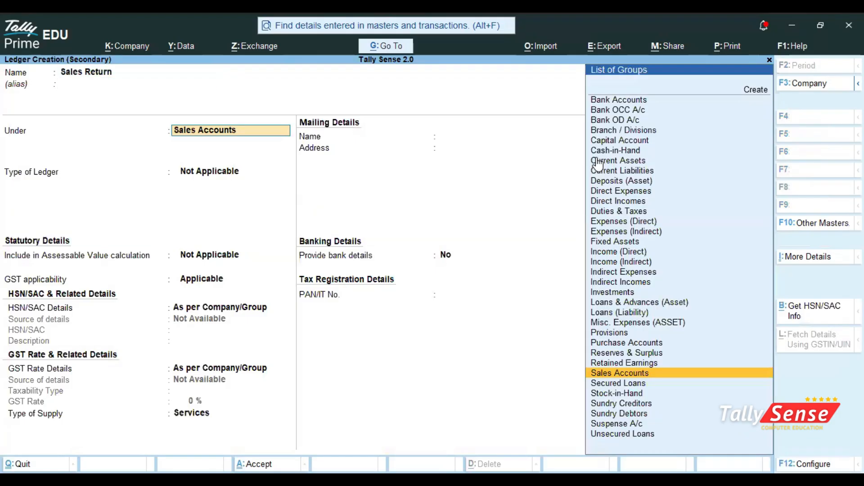
key("ctrl")
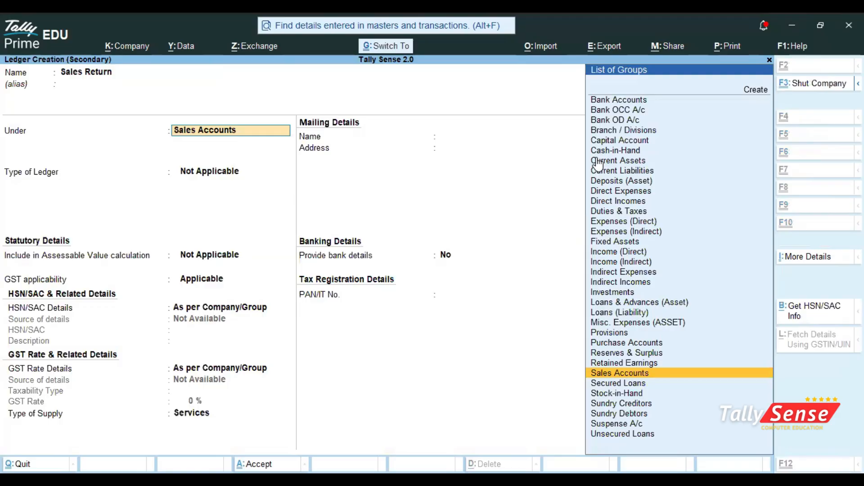
key("ctrl+a")
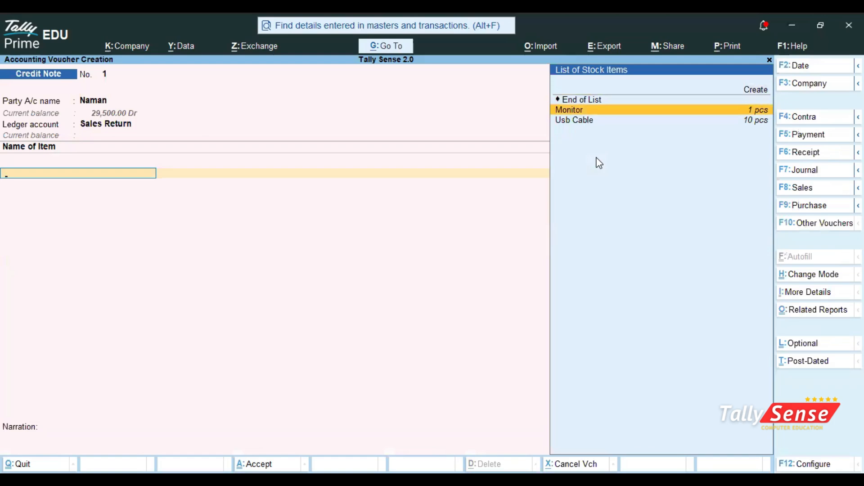
- Add the Monitor stock item to the credit note with a quantity of 2 pcs at 4,500 per pcs
key("Return")
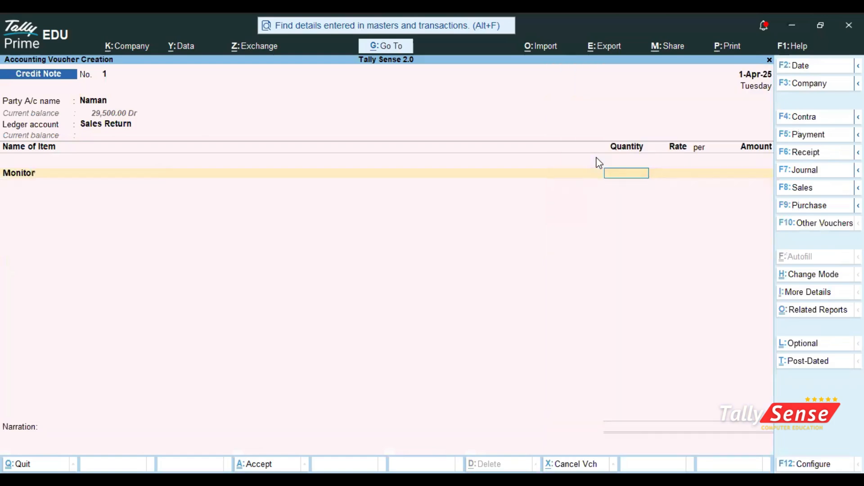
key("alt+s")
type("2")
key("Return")
key("Return")
key("Return")
key("Return")
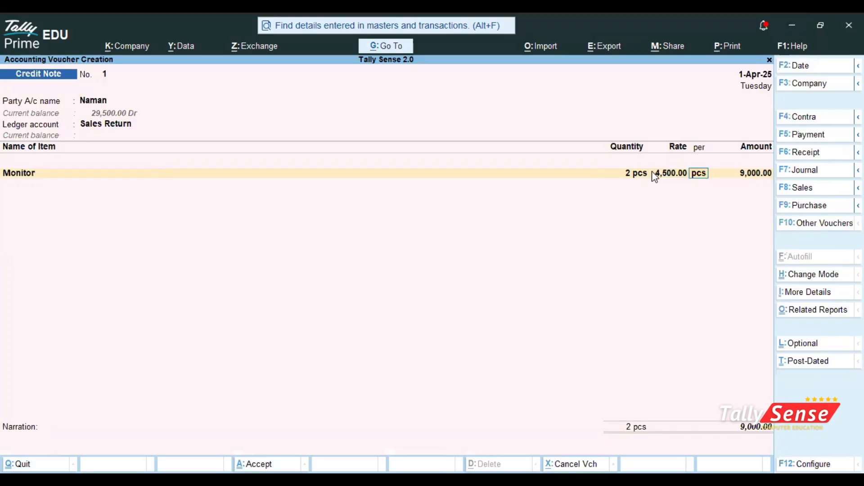
- Add Usb Cable to the credit note, check its last selling rate in the stock query, and enter 4 pcs at 350 per pcs
key("Down")
key("Down")
key("Down")
key("Down")
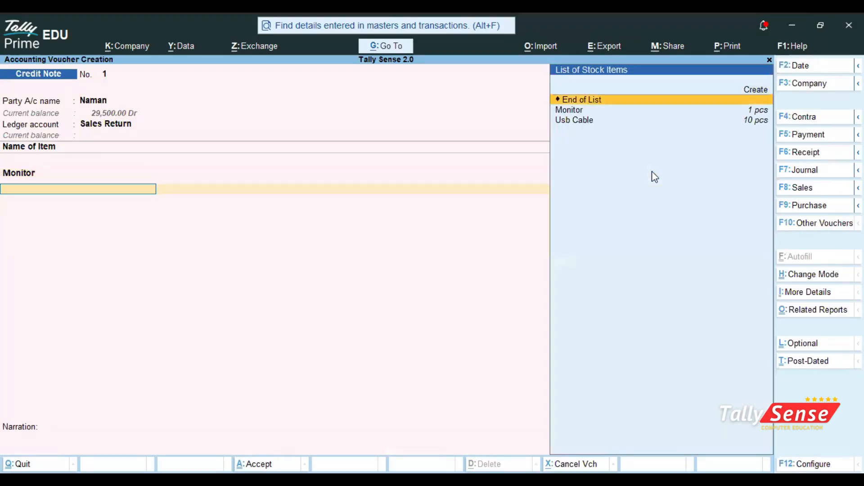
key("Return")
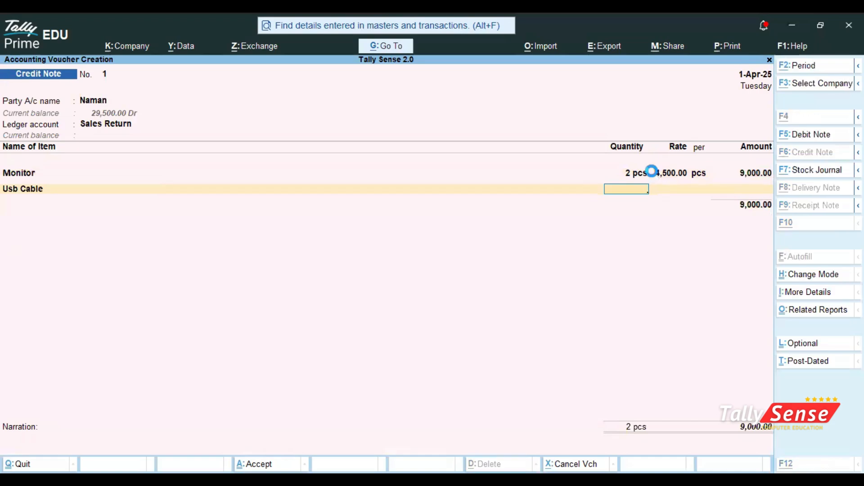
key("alt+s")
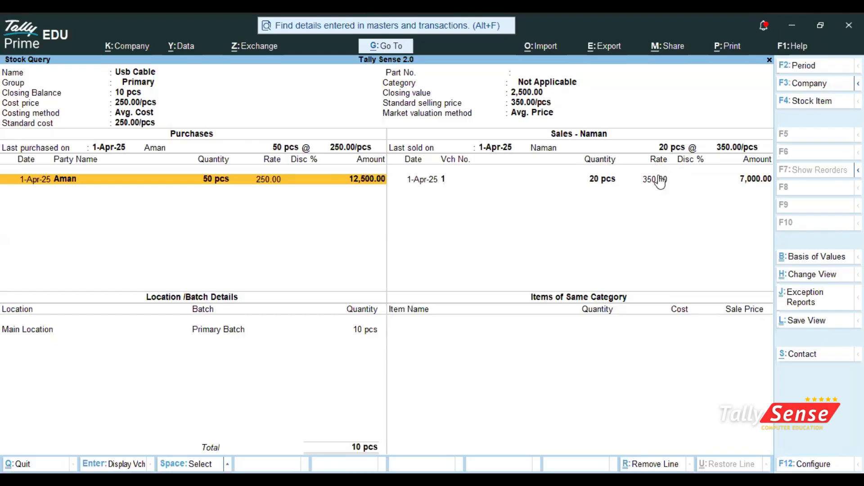
key("Escape")
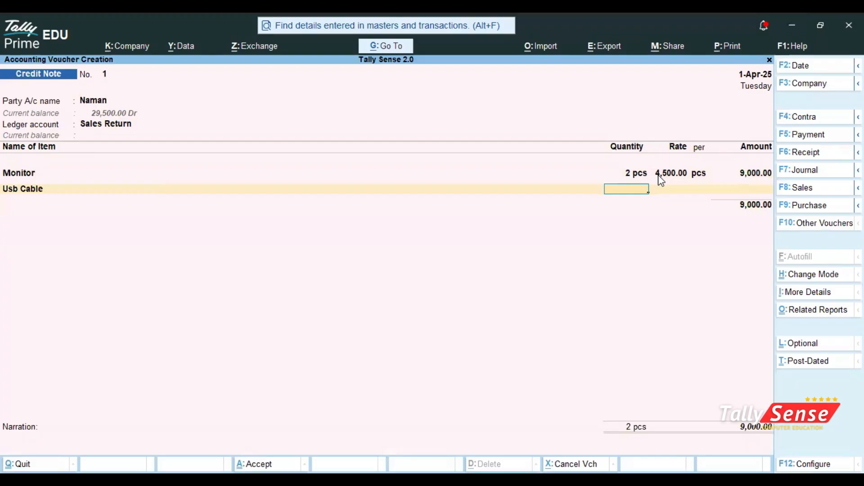
type("4")
key("Return")
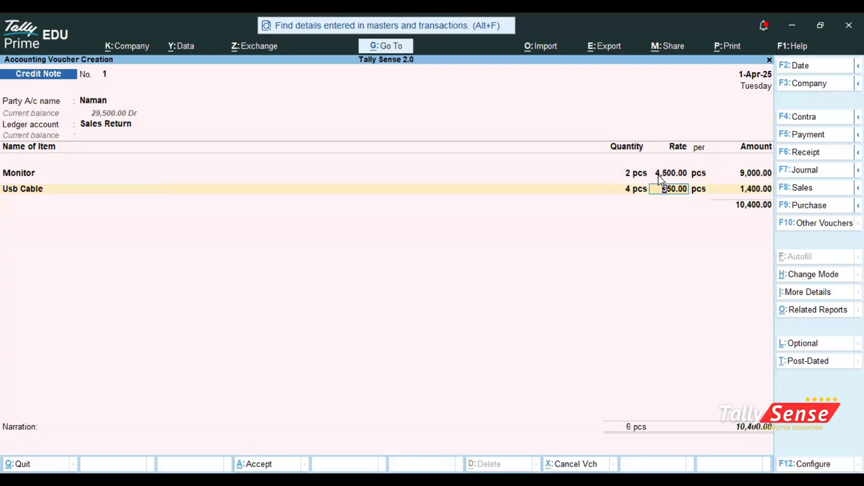
key("Return")
- Save the credit note and review the saved sales and credit note vouchers
key("ctrl+a")
key("ctrl+a")
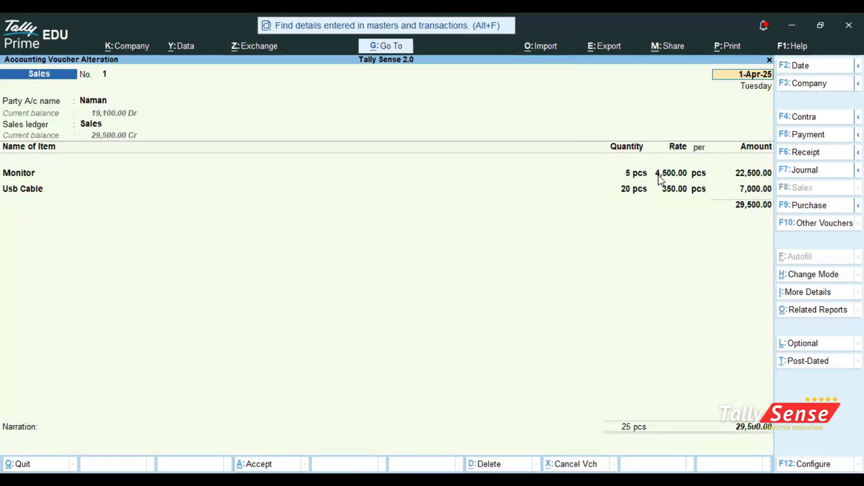
key("Page_Down")
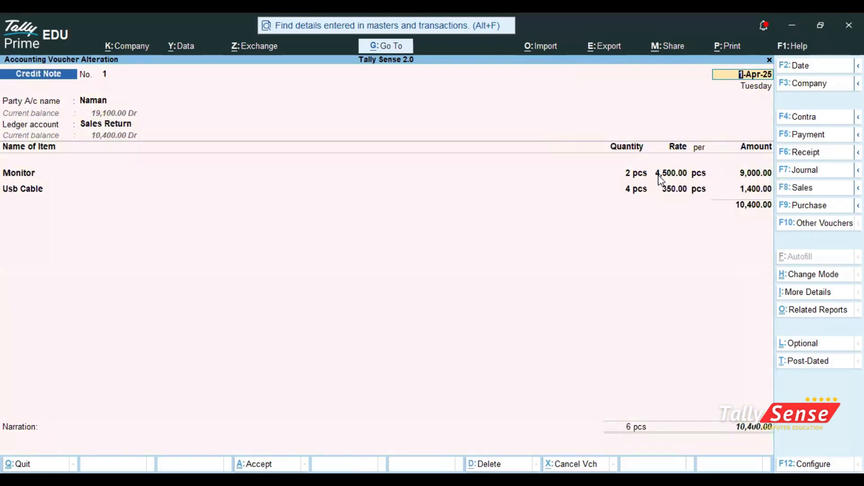
key("Page_Down")
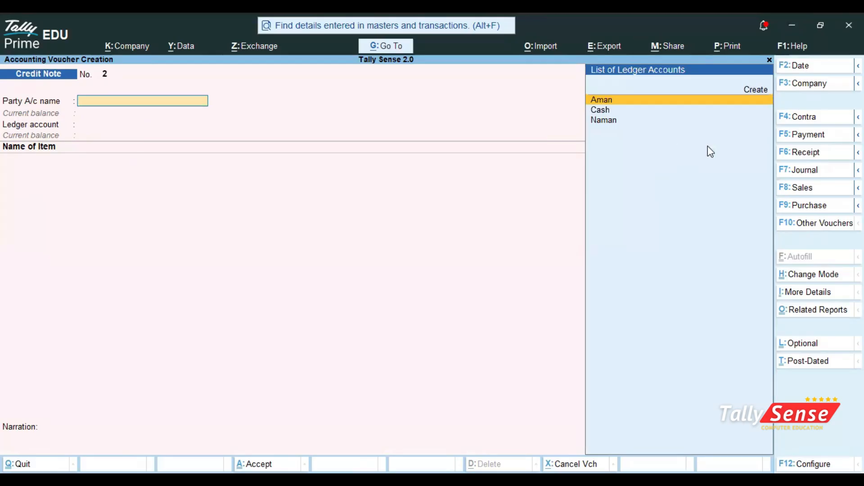
- Start a Receipt voucher and credit the customer's account with 19,100 against bill reference 1
left_click(799, 157)
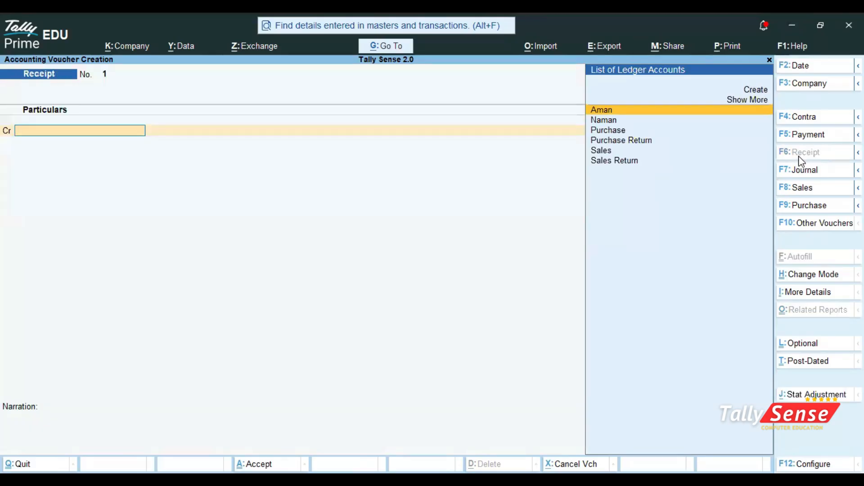
key("Down")
key("Return")
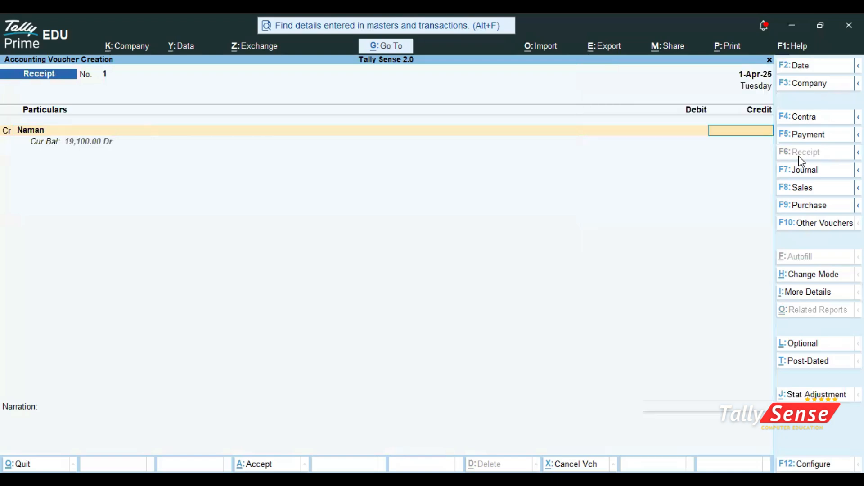
type("19100")
key("Return")
key("Return")
key("Return")
key("Return")
key("Return")
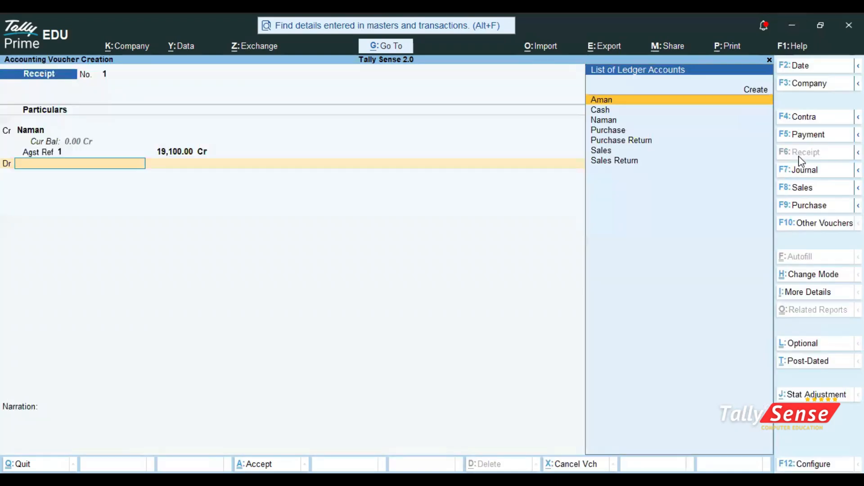
- Debit the Cash ledger with 19,100 and save the receipt voucher
key("Down")
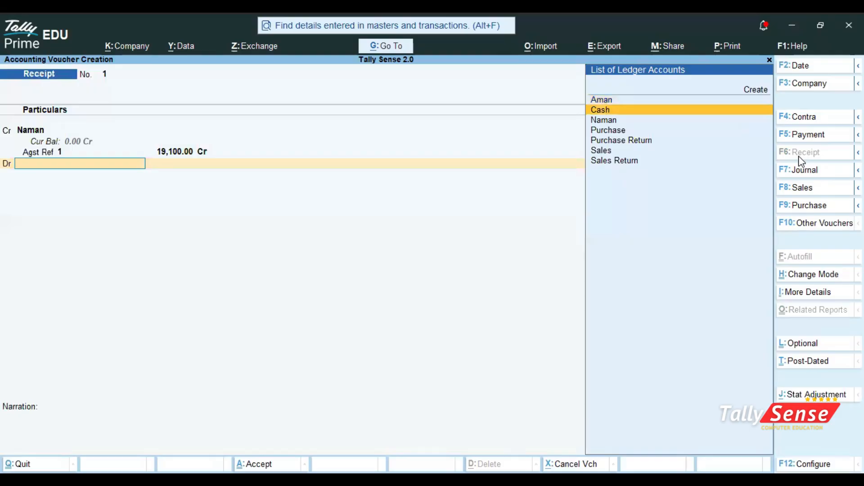
key("Return")
key("Return")
key("Return")
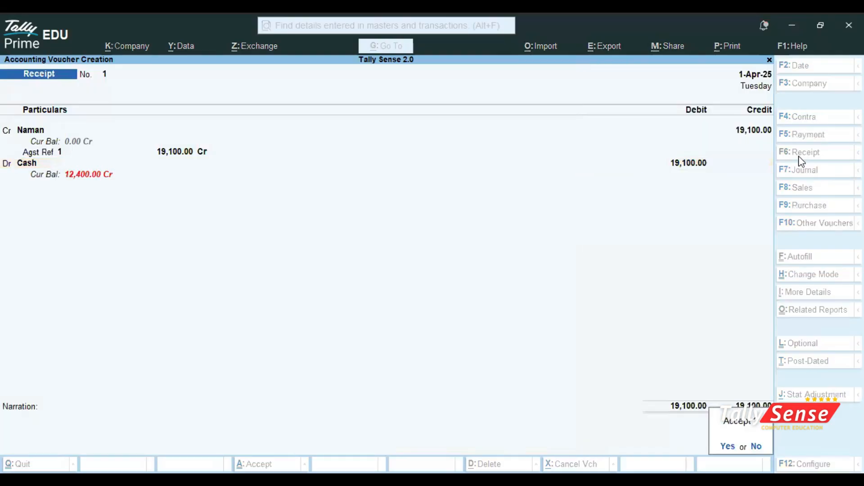
key("y")
- Review the entries and amounts in the saved sales, credit note and receipt vouchers
key("Page_Up")
key("Page_Up")
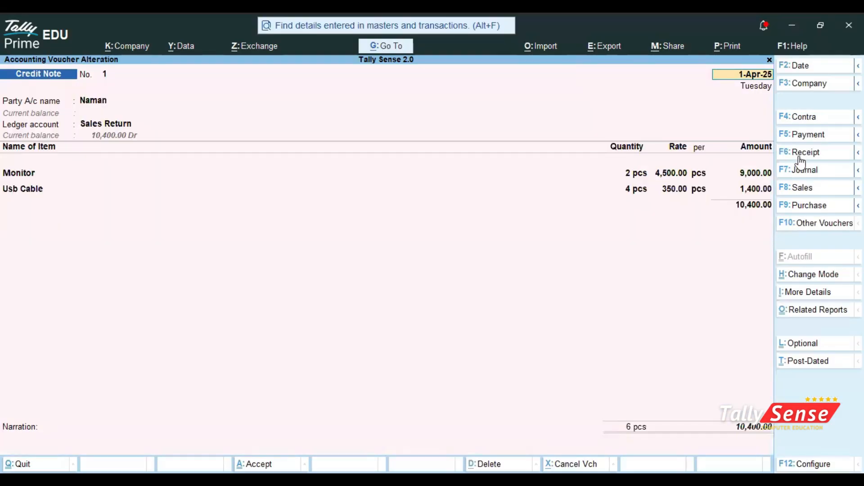
key("Page_Up")
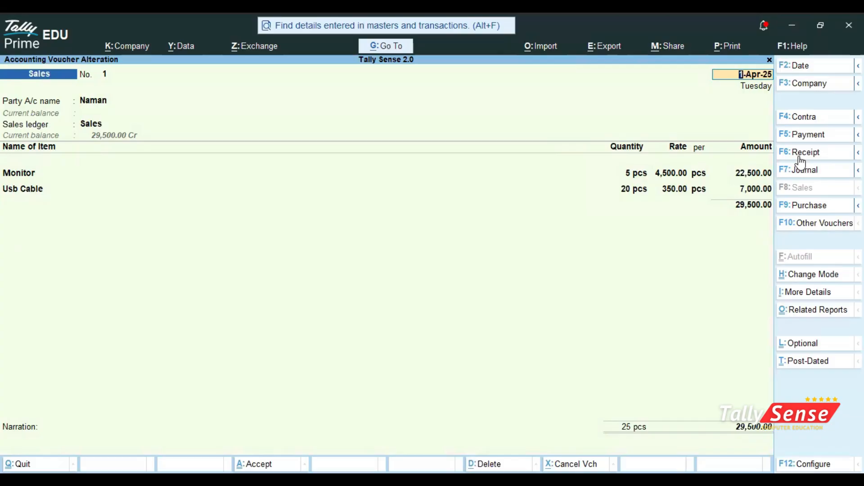
key("ctrl")
key("ctrl+a")
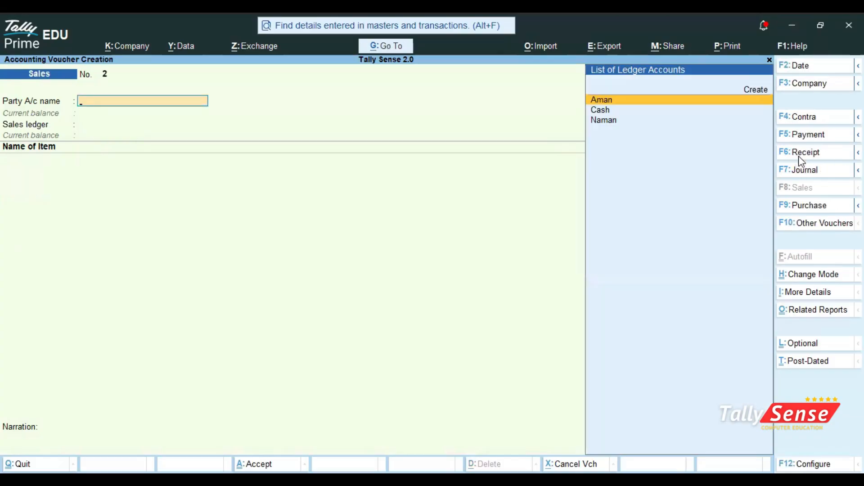
key("Page_Up")
key("Page_Up")
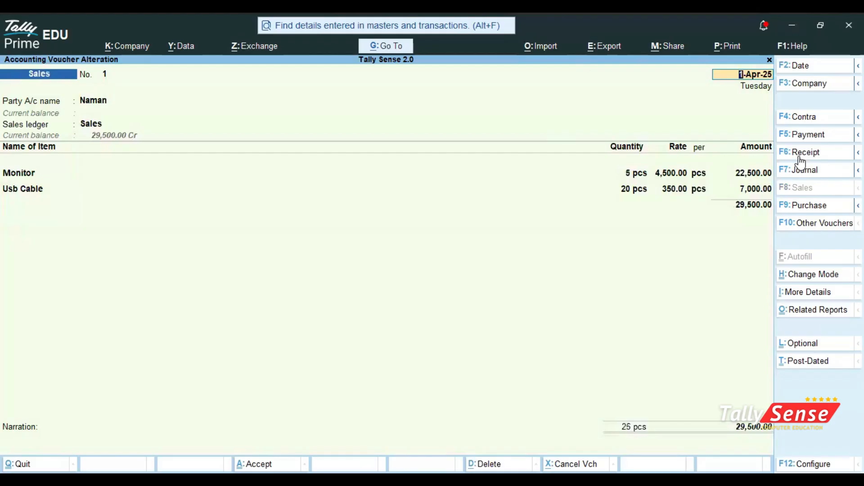
key("Page_Down")
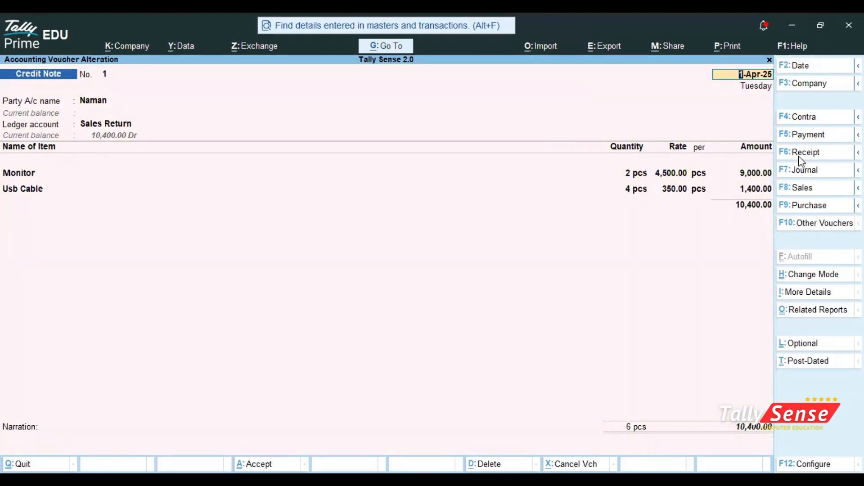
key("Page_Down")
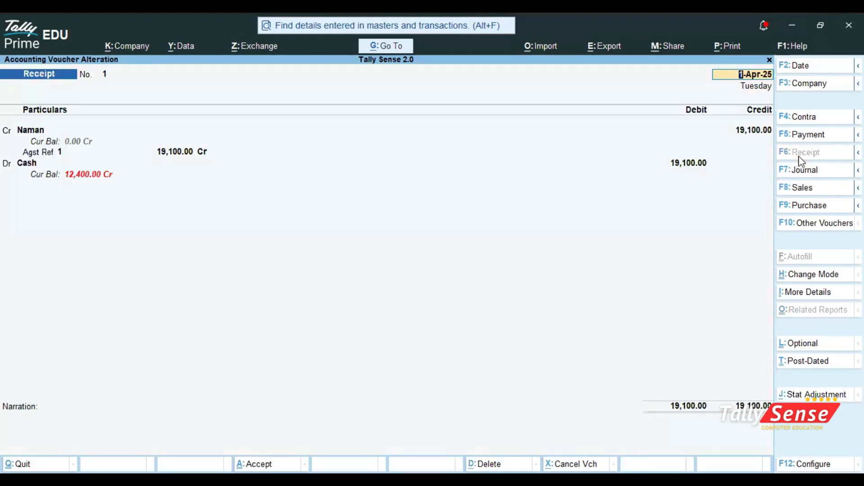
key("Page_Down")
key("Page_Up")
key("Page_Up")
key("Page_Down")
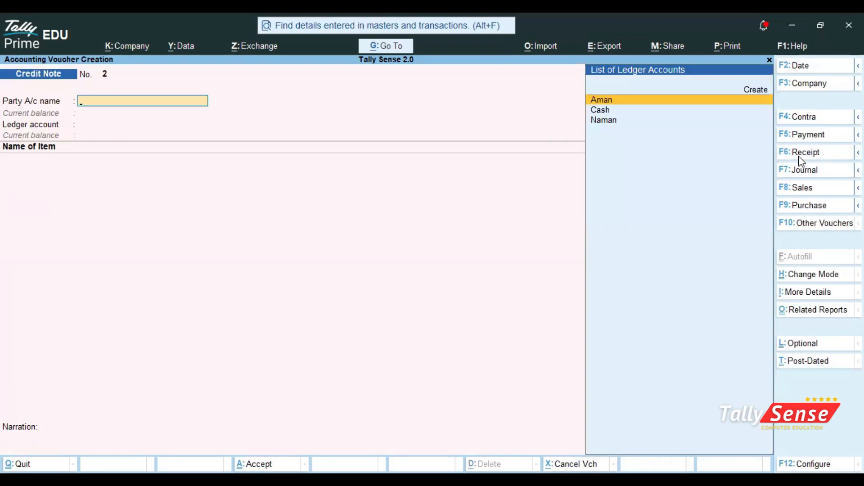
- Open the Stock Summary and check the closing quantities, rates and values of Monitor and Usb Cable
key("Escape")
key("Down")
key("Down")
key("Down")
key("Down")
key("Down")
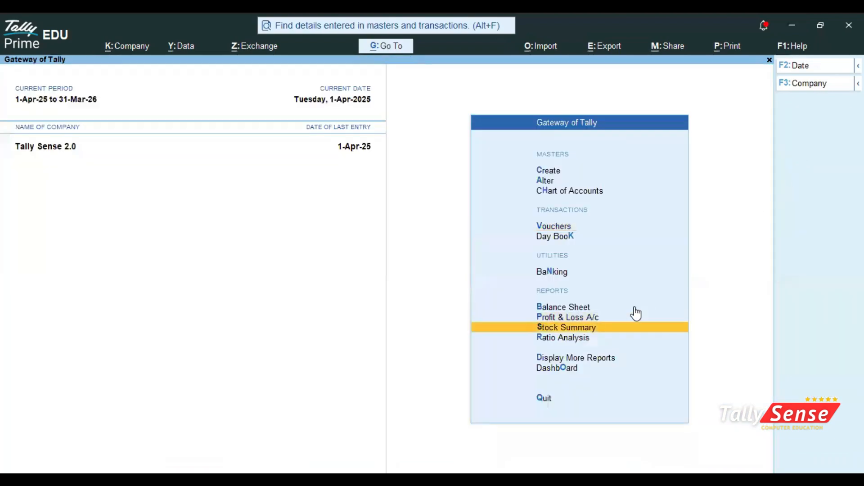
key("Return")
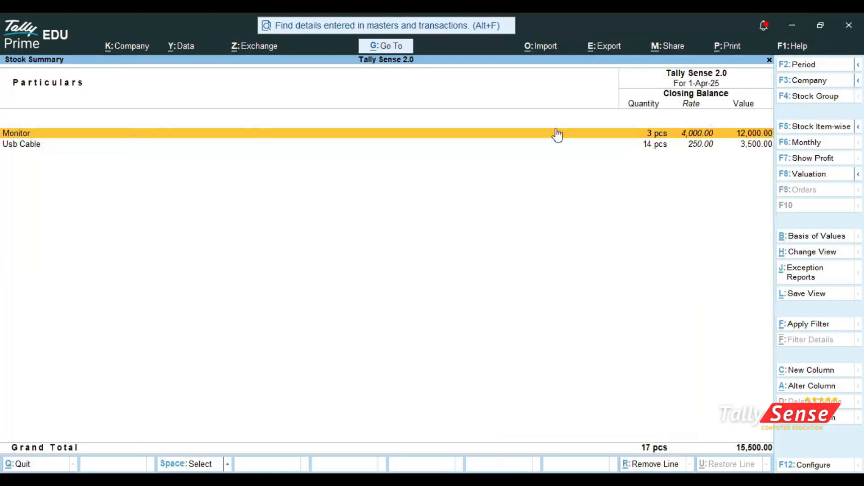
left_click(655, 151)
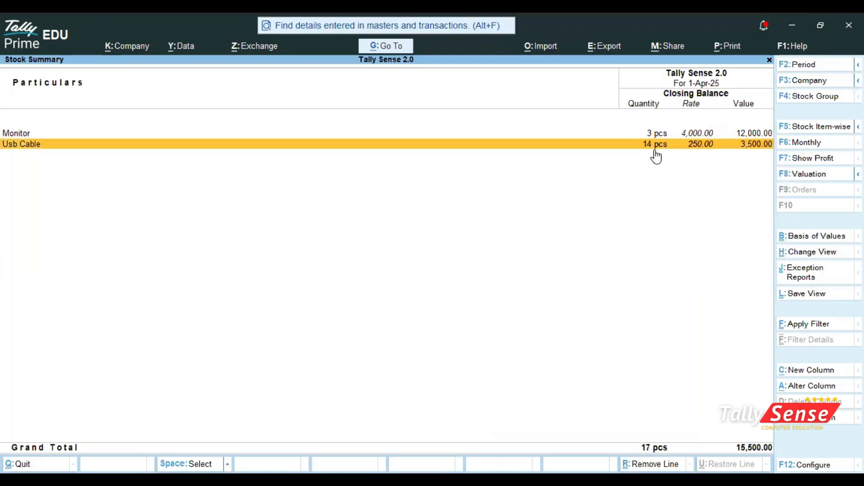
- Drill down into Monitor's April stock vouchers to examine its inward, outward and closing quantities
key("Up")
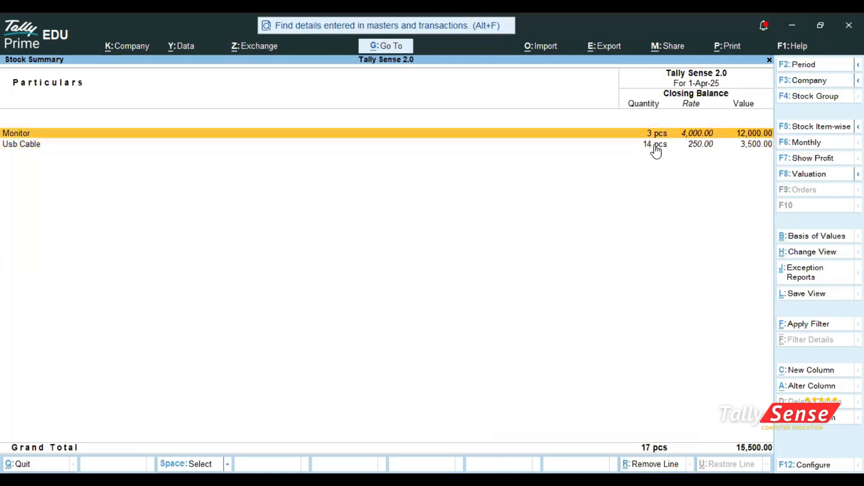
key("Return")
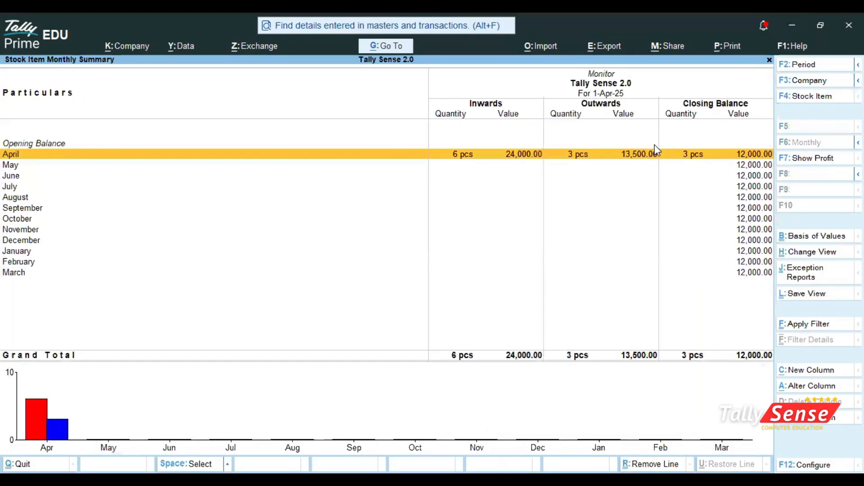
key("Return")
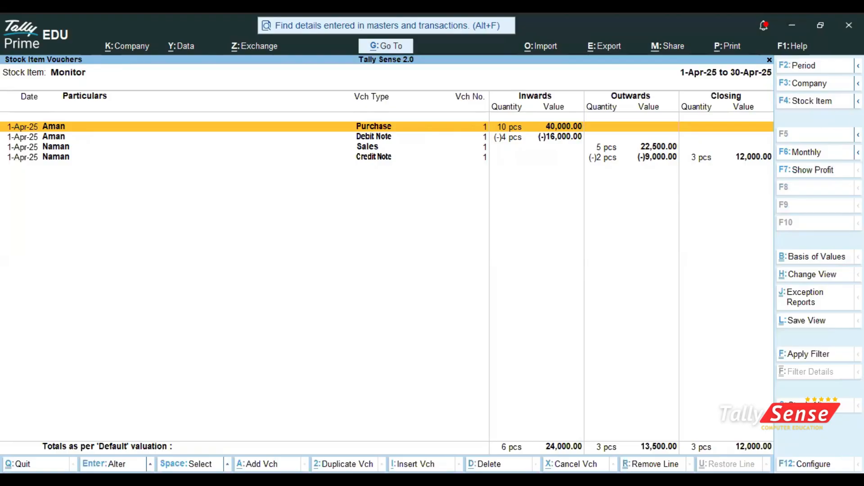
- Switch the stock item vouchers report to Usb Cable and examine its purchase, debit note, sales and credit note quantities
left_click(828, 103)
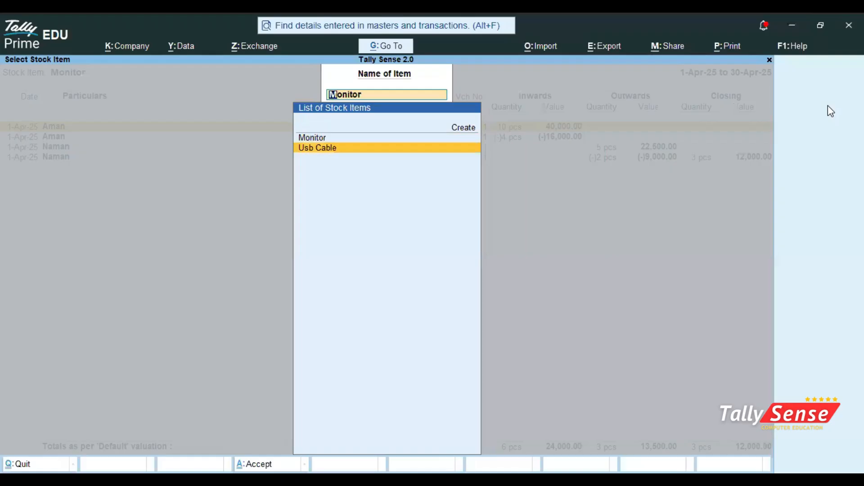
key("Return")
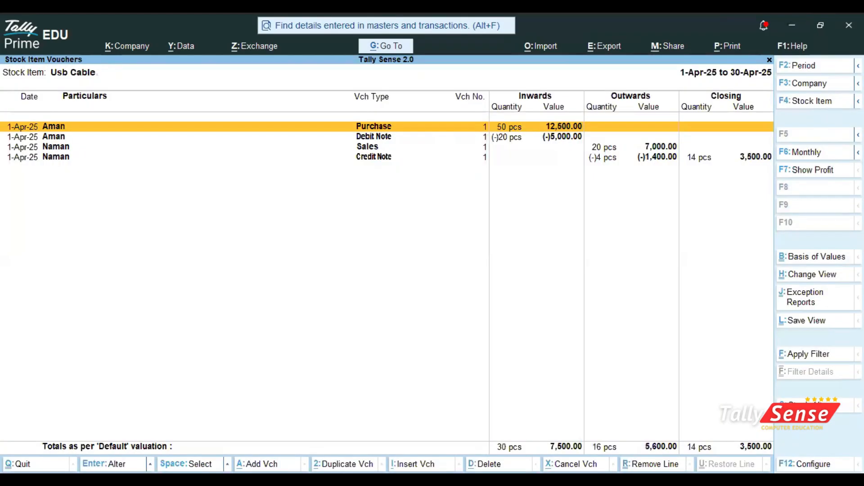
key("Up")
left_click(593, 146)
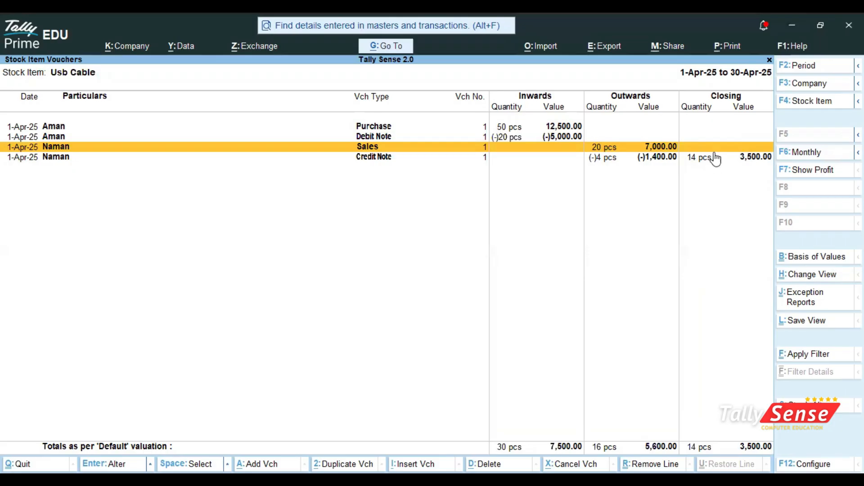
key("Down")
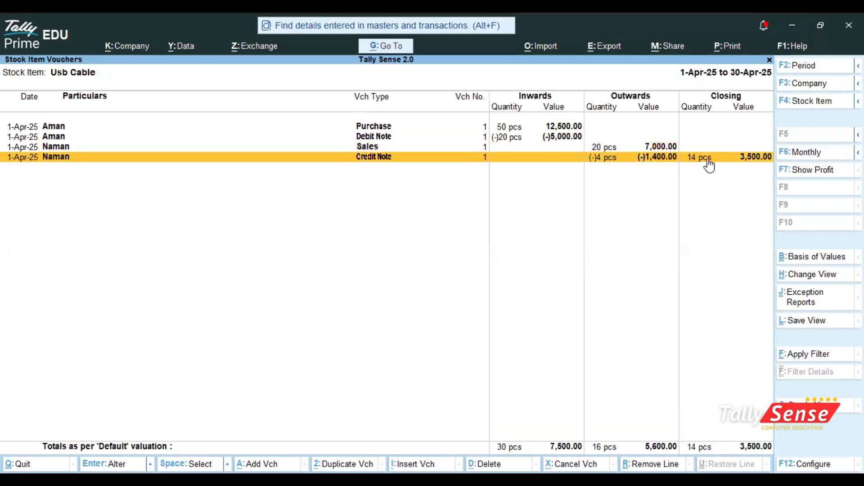
key("Up")
key("Up")
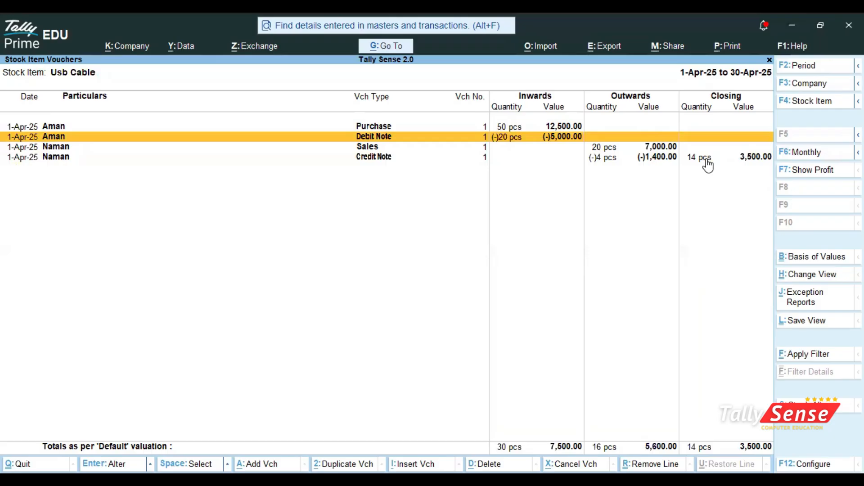
- Leave the stock reports and start a blank Credit Note voucher
key("Escape")
key("Escape")
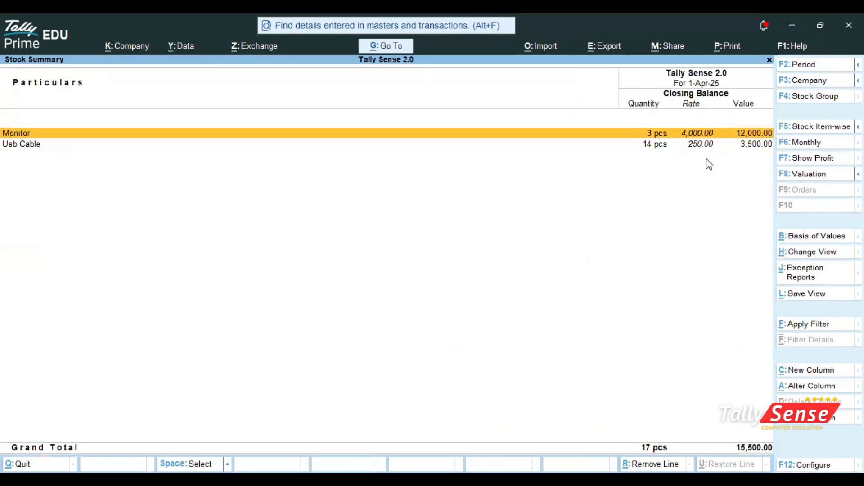
key("Escape")
key("Home")
key("alt+F6")
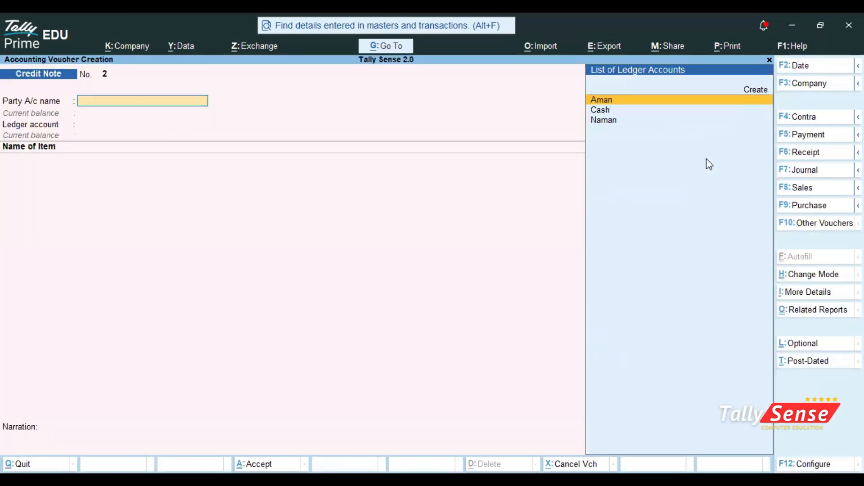
- Look over the available accounting and inventory voucher types, keeping the Credit Note type
left_click(802, 224)
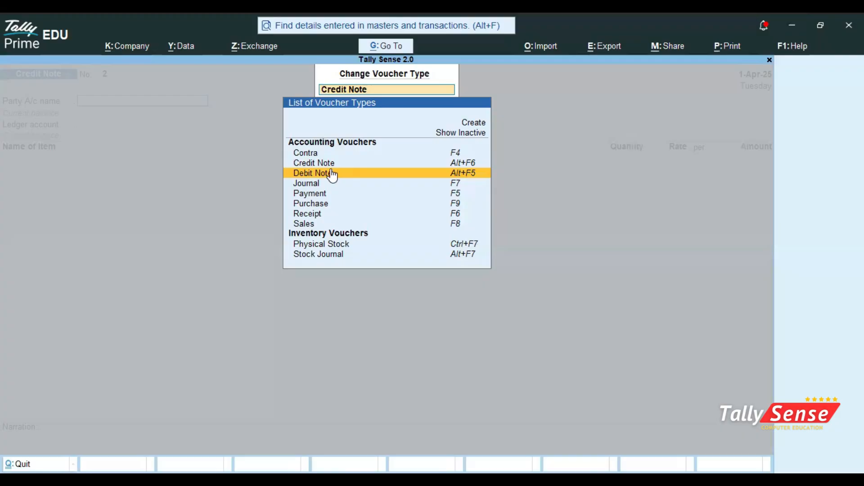
key("BackSpace")
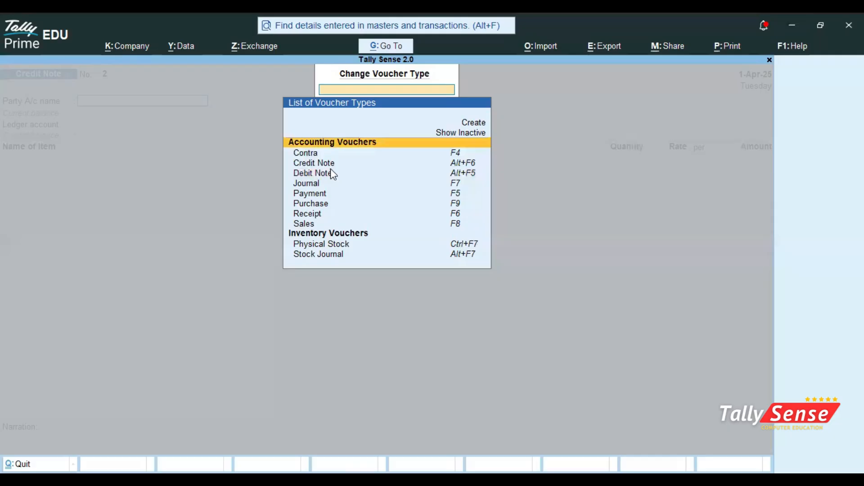
key("Escape")
- Delete the customer's saved receipt voucher for 19,100
key("Page_Up")
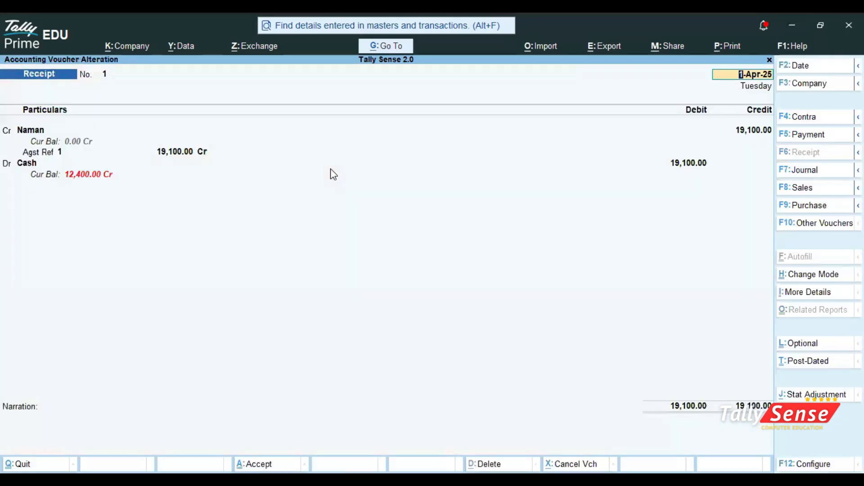
key("alt+d")
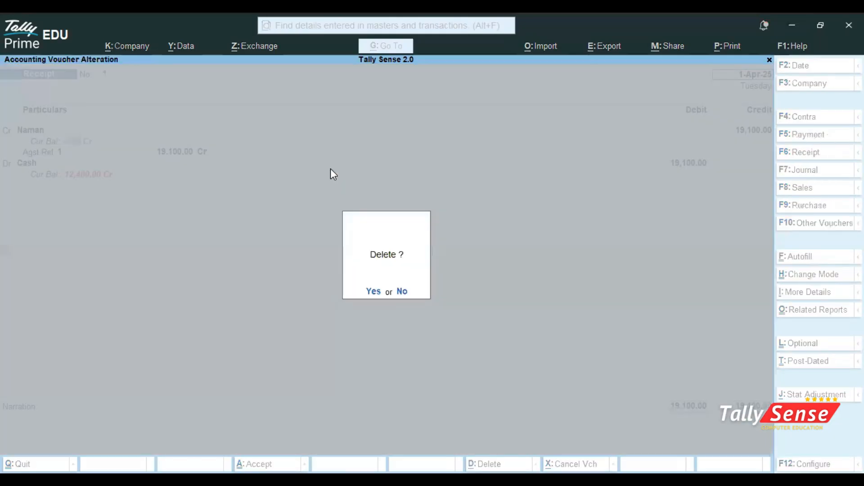
key("y")
- Review the customer's saved sales and credit note vouchers, comparing their amounts and the outstanding party balance
key("Page_Up")
key("Page_Up")
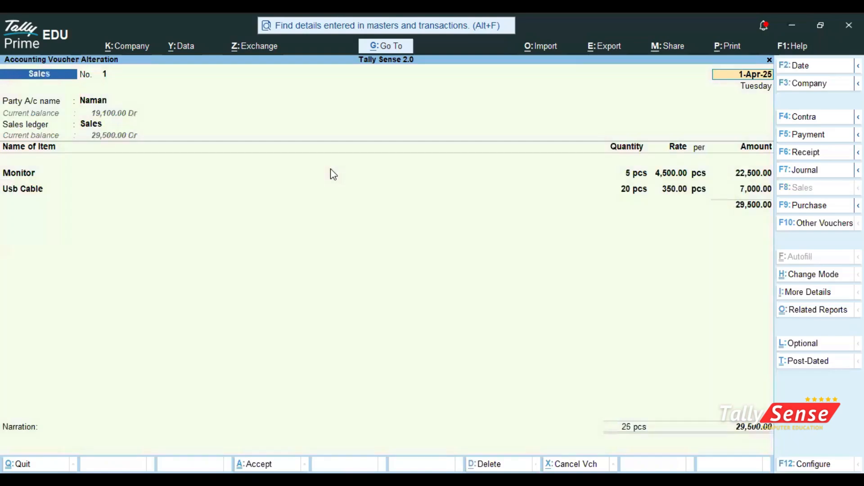
key("Page_Down")
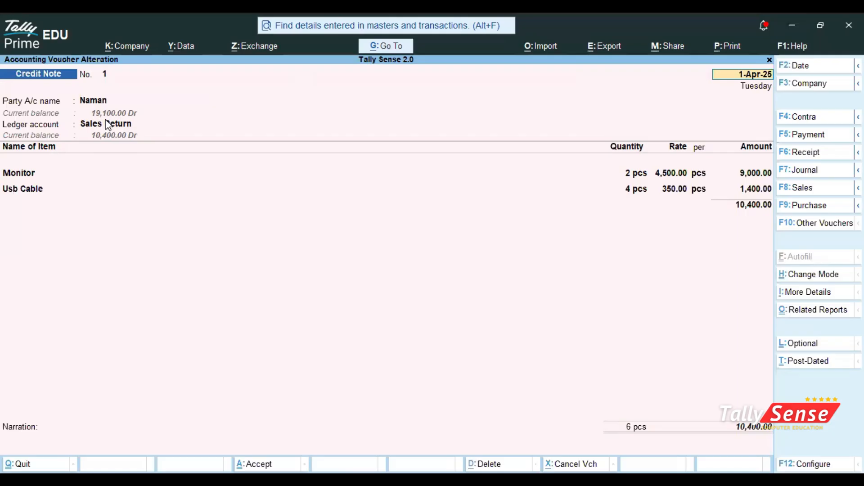
key("Page_Down")
key("Page_Up")
key("Page_Down")
key("Page_Up")
key("Page_Down")
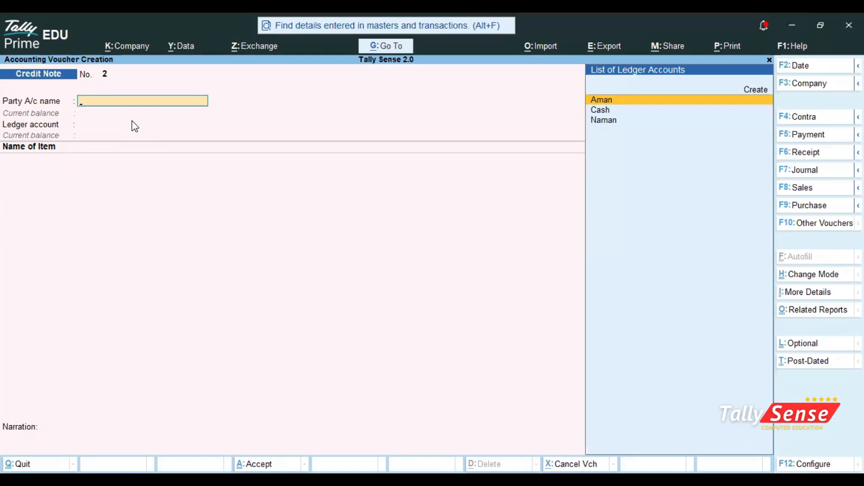
- Record and save a Receipt voucher crediting the customer's account with 19,100 against bill reference 1 and debiting Cash
key("F6")
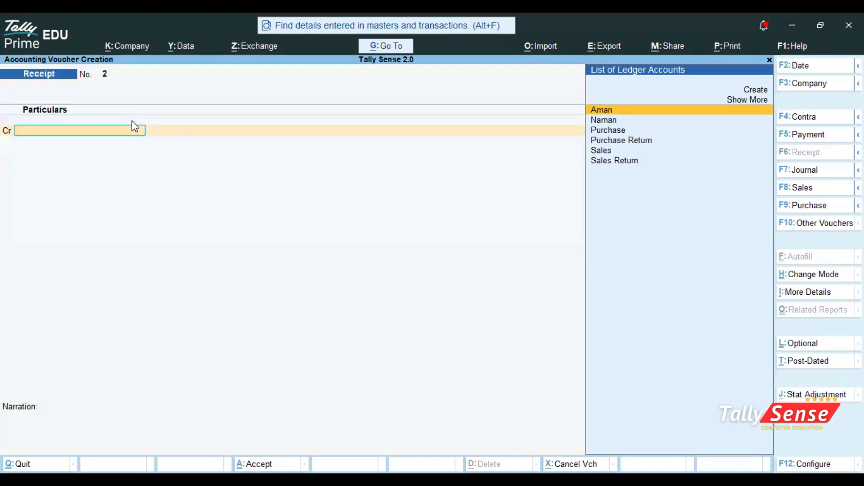
key("Down")
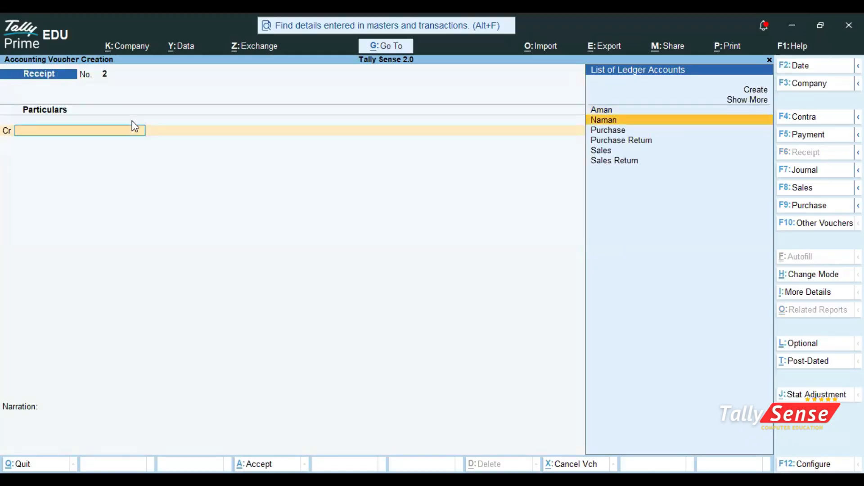
key("Return")
type("19100")
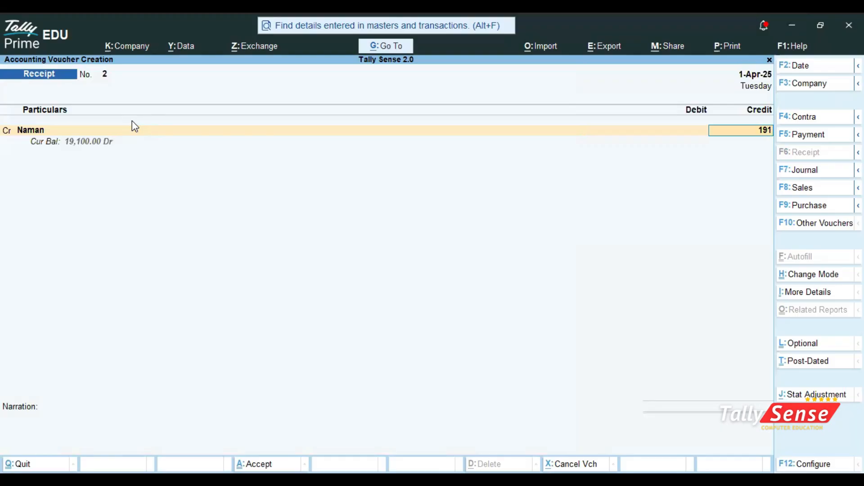
key("Return")
key("Return")
key("Return")
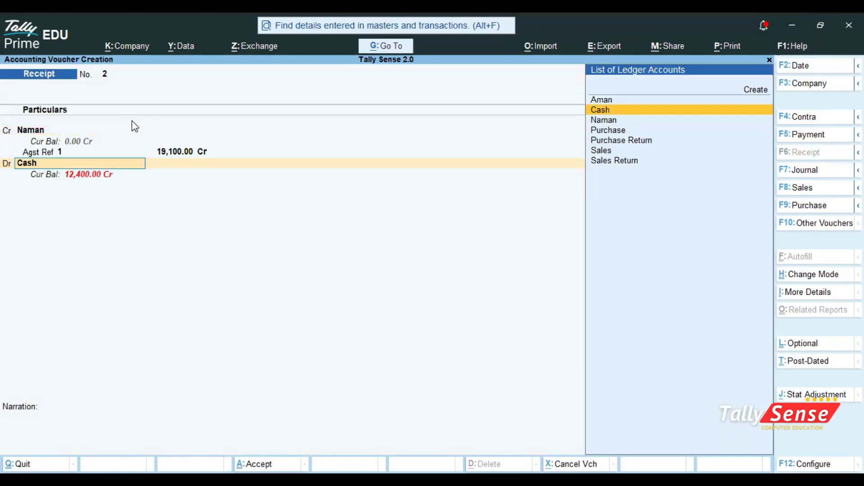
key("ctrl+a")
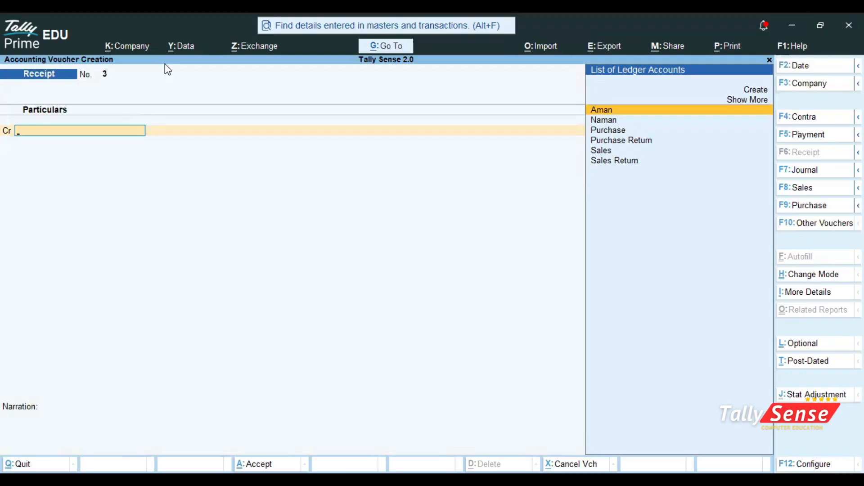
- Change the receipt voucher mode to Single Entry
left_click(798, 276)
key("Down")
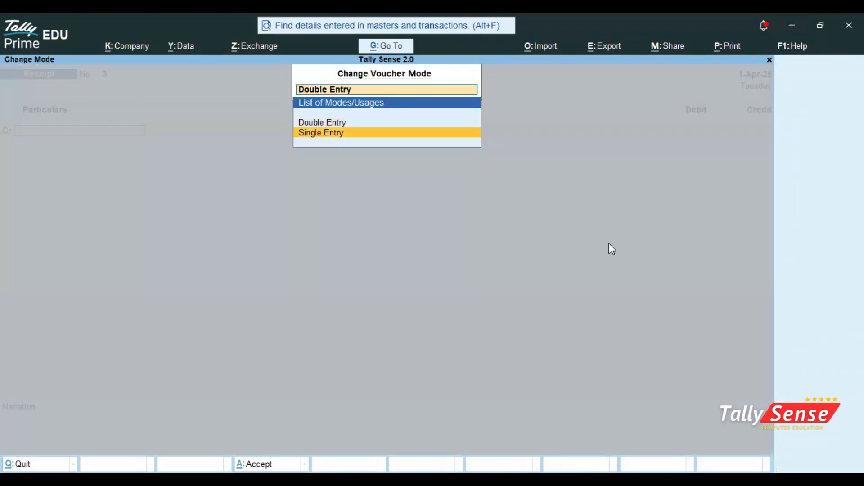
key("Return")
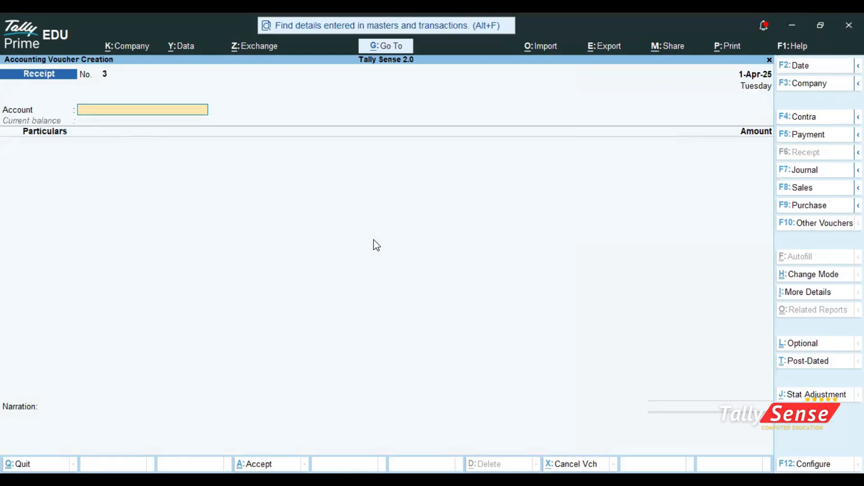
- Review the saved receipt, payment, sales and credit note vouchers in Single Entry mode
key("Page_Up")
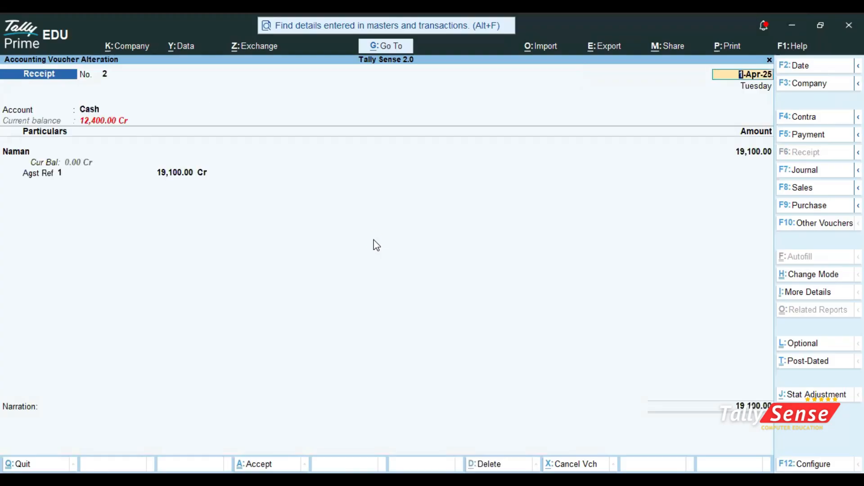
key("Page_Up")
key("Page_Up")
key("Page_Up")
key("Page_Up")
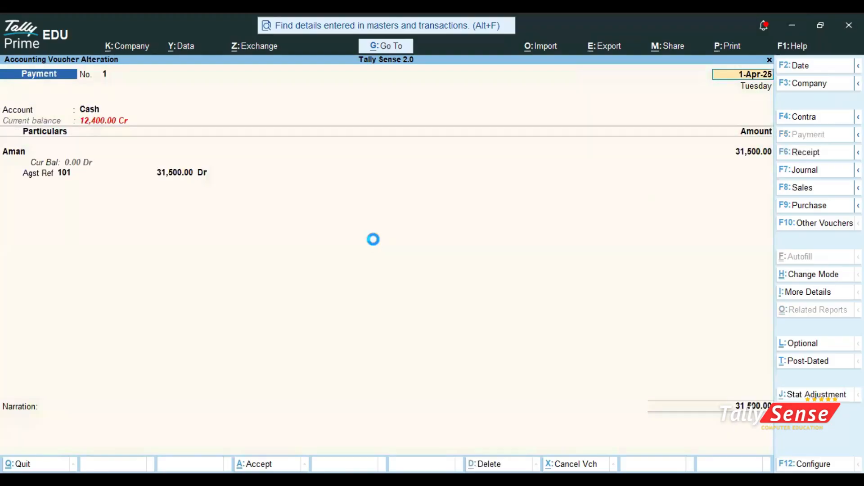
key("Page_Down")
key("Page_Down")
key("Page_Down")
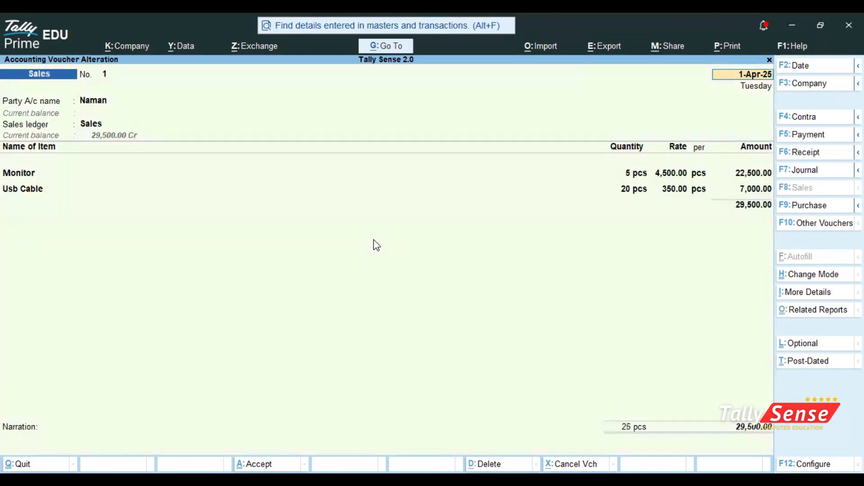
key("Page_Down")
key("Page_Down")
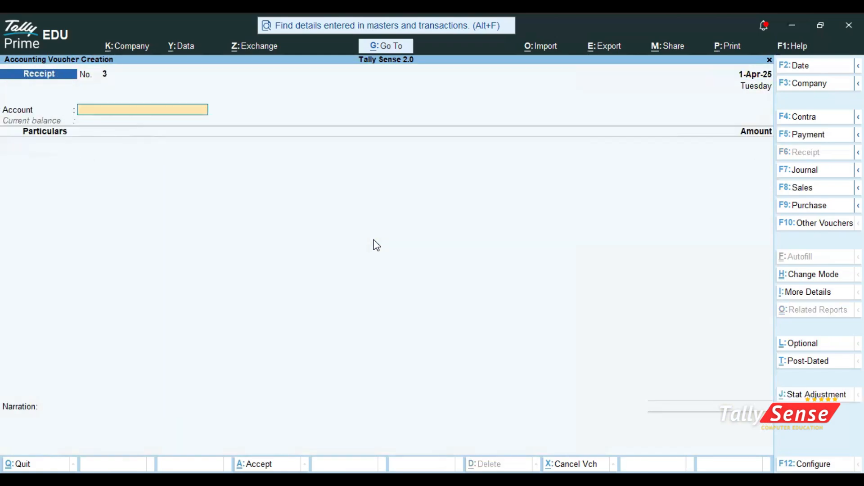
key("Page_Up")
key("Page_Up")
key("Page_Up")
key("Page_Down")
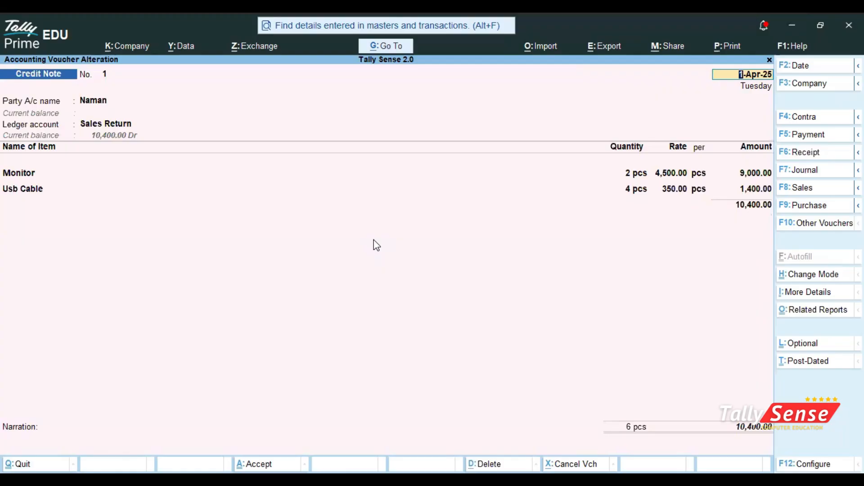
- Open the customer's saved receipt voucher and change its mode to Double Entry
key("Page_Down")
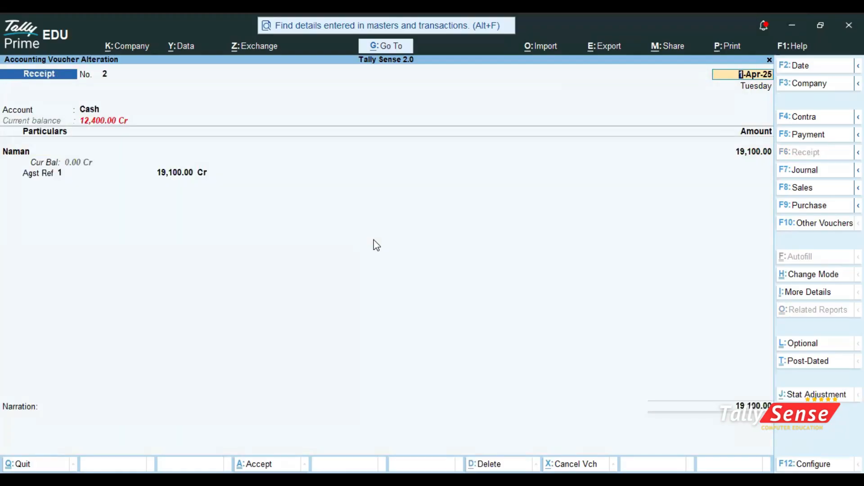
left_click(780, 275)
key("Return")
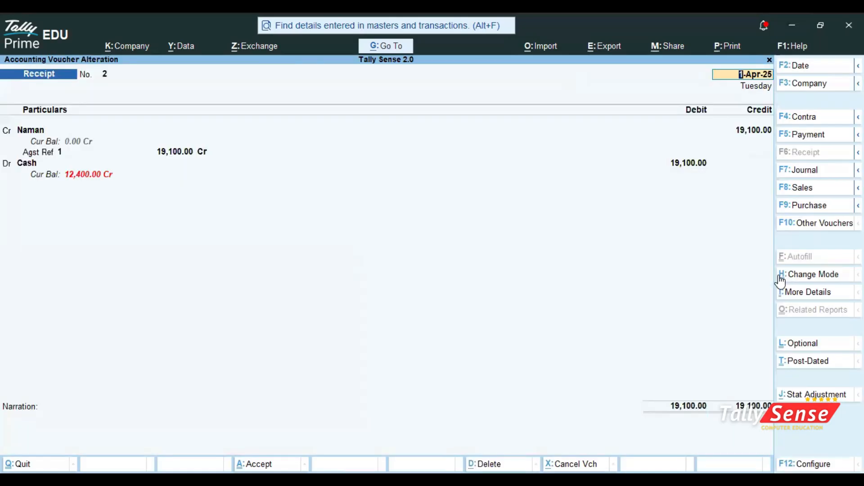
- Leave the saved receipt and bring up the list of voucher types from a new Receipt voucher
key("Escape")
key("Return")
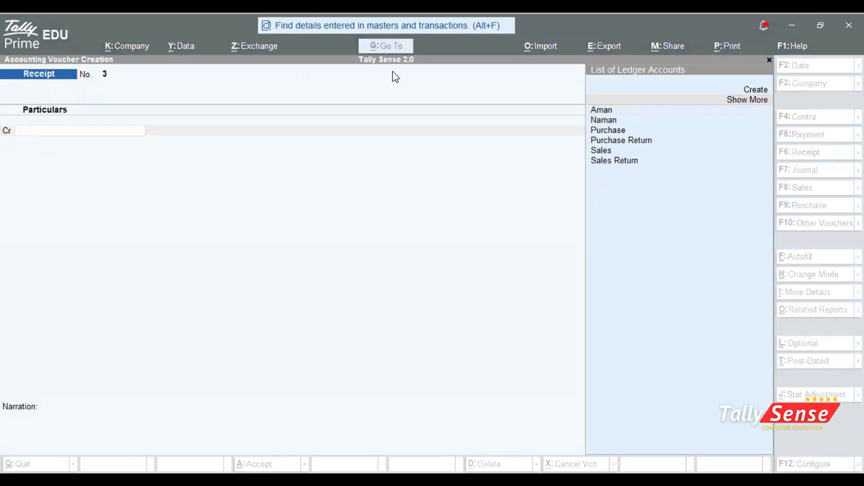
left_click(800, 223)
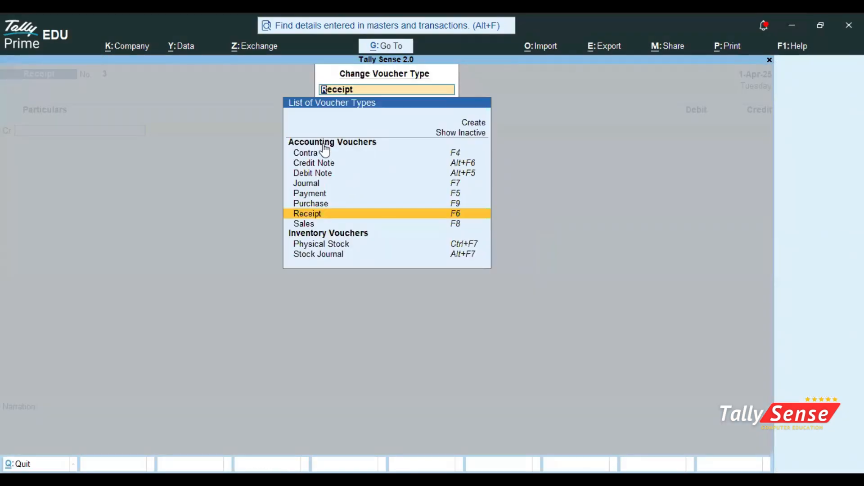
- Examine the accounting voucher types available for entry, from Contra through Sales, along with their shortcuts
key("Up")
key("Up")
key("Up")
key("Up")
key("Up")
key("Down")
key("Down")
key("Down")
key("Down")
key("Down")
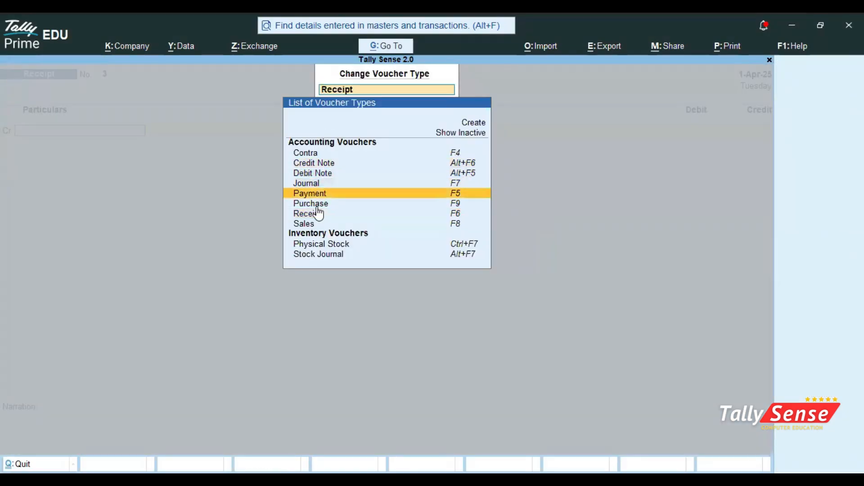
key("Down")
key("Up")
key("Up")
key("Up")
key("Up")
key("Up")
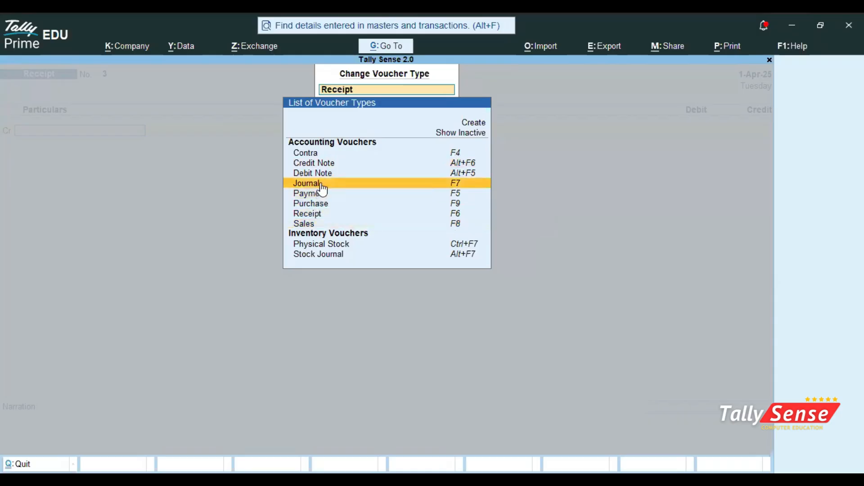
key("Up")
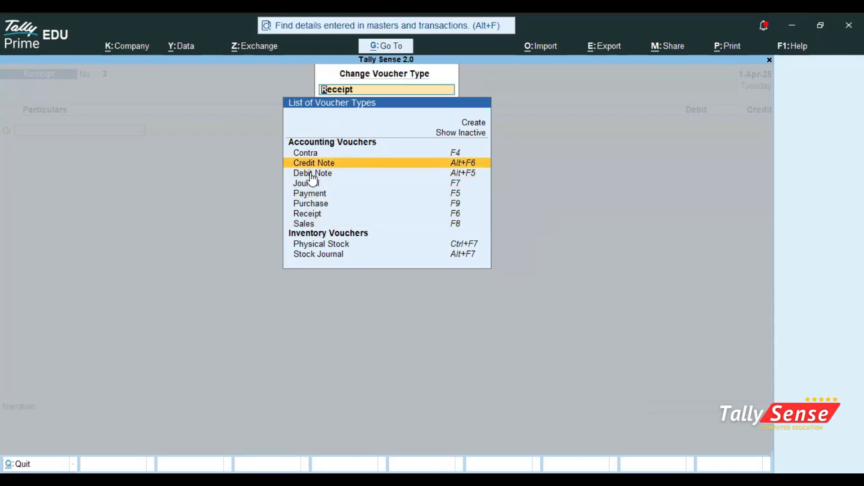
key("Up")
key("Up")
key("Up")
key("Up")
key("Up")
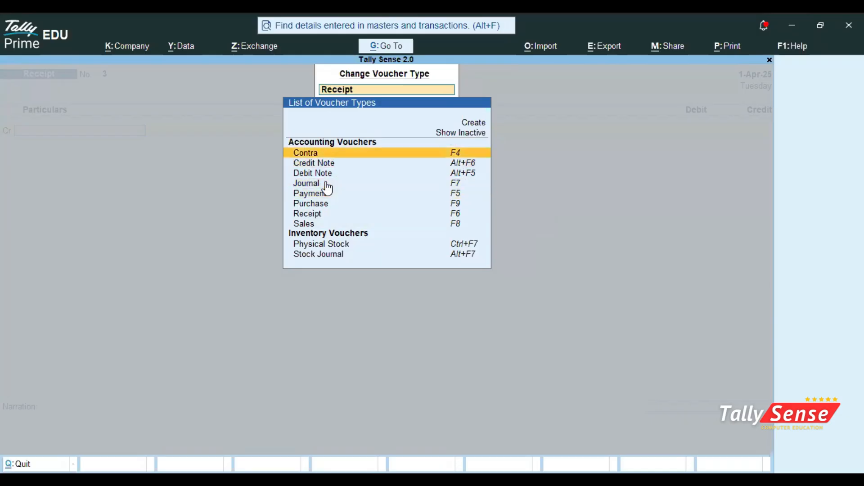
key("Down")
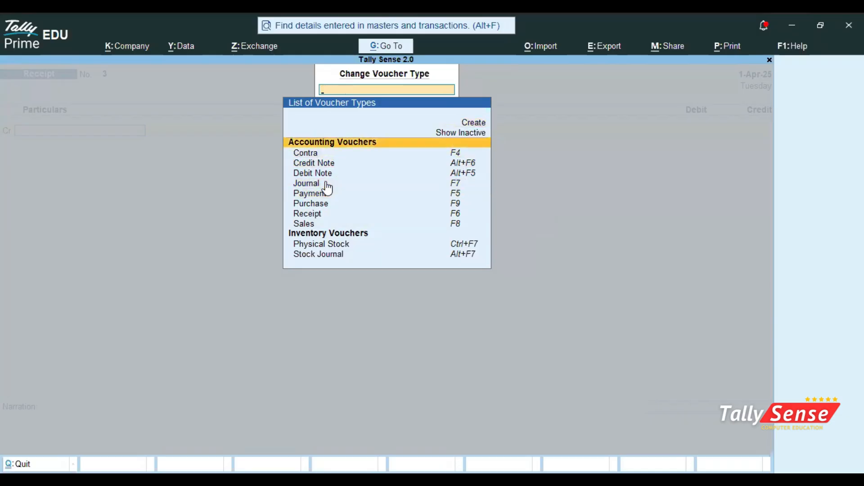
key("Down")
key("Down")
key("Down")
key("Down")
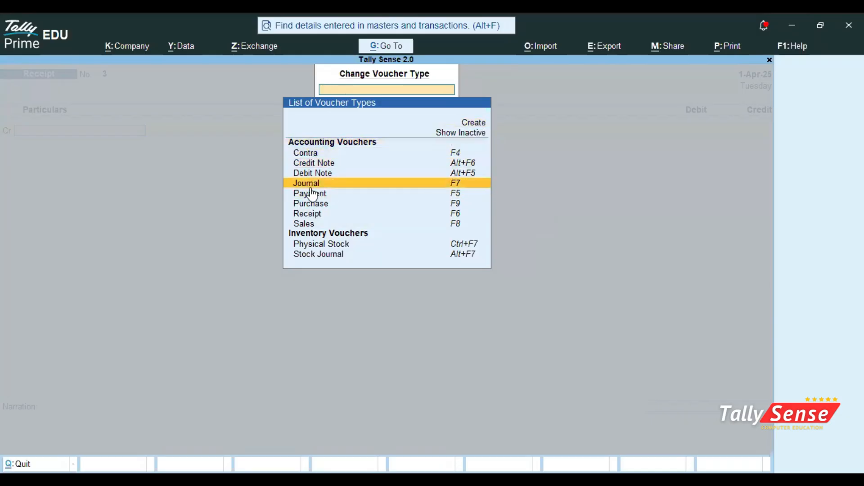
key("Down")
key("Down")
key("Down")
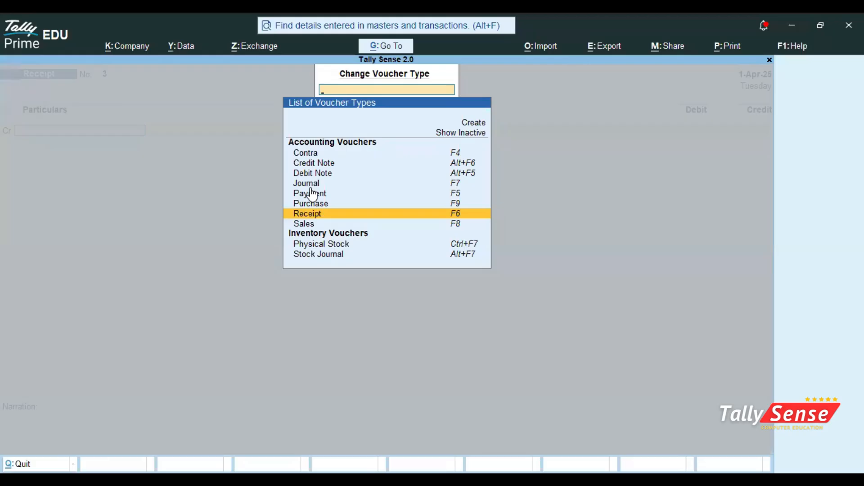
key("Return")
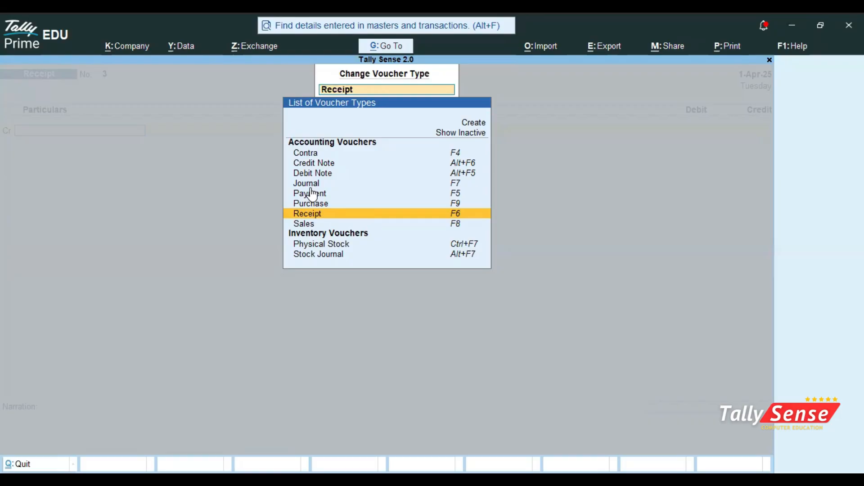
- View the blank Stock Journal and Physical Stock voucher forms, and return to the Gateway of Tally without recording anything
scroll(334, 221, "down", 3)
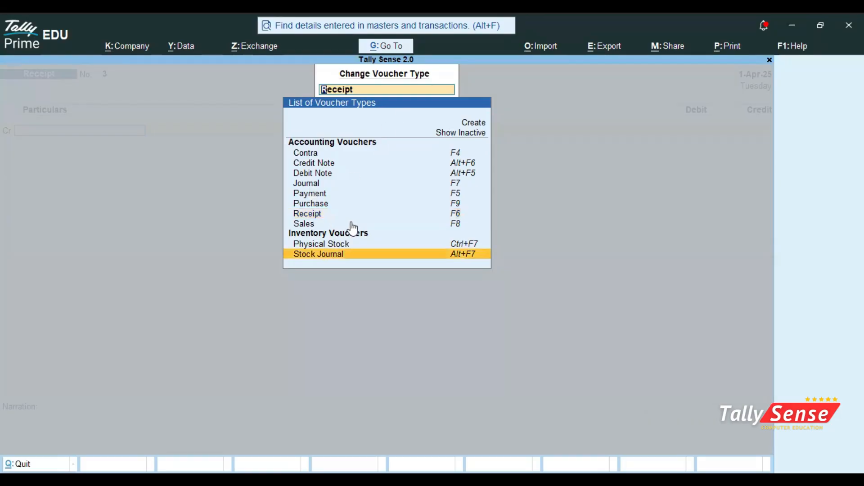
left_click(320, 255)
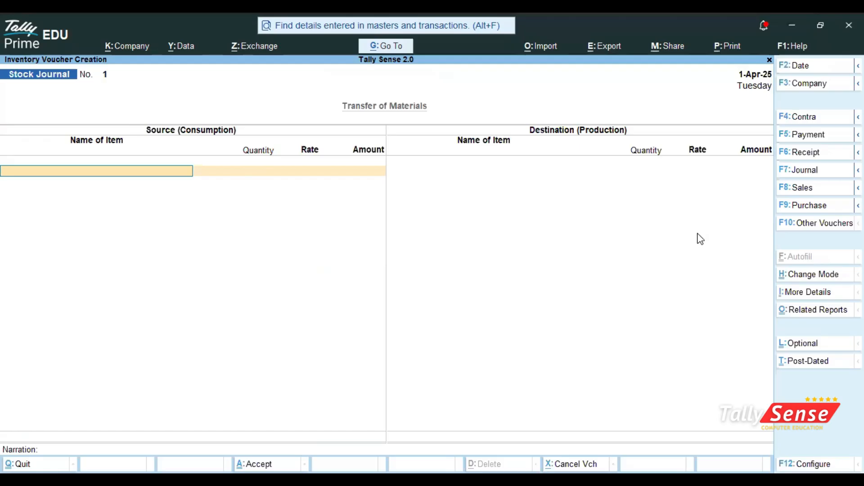
left_click(789, 224)
key("Up")
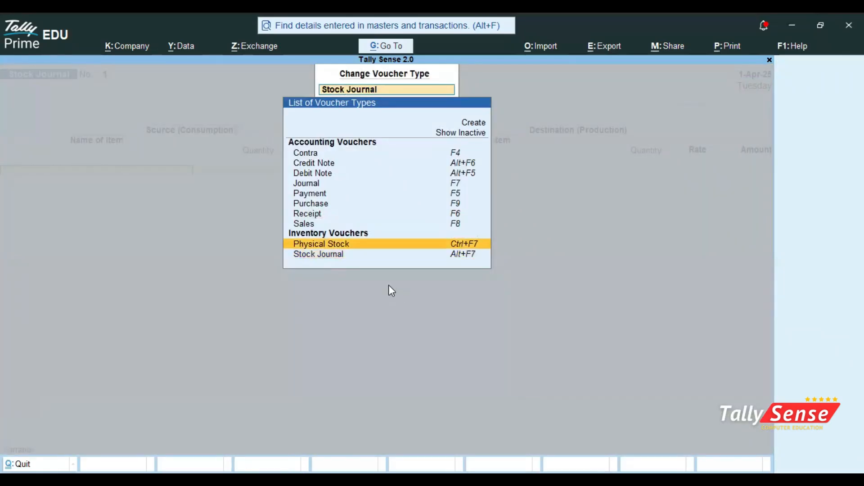
left_click(356, 244)
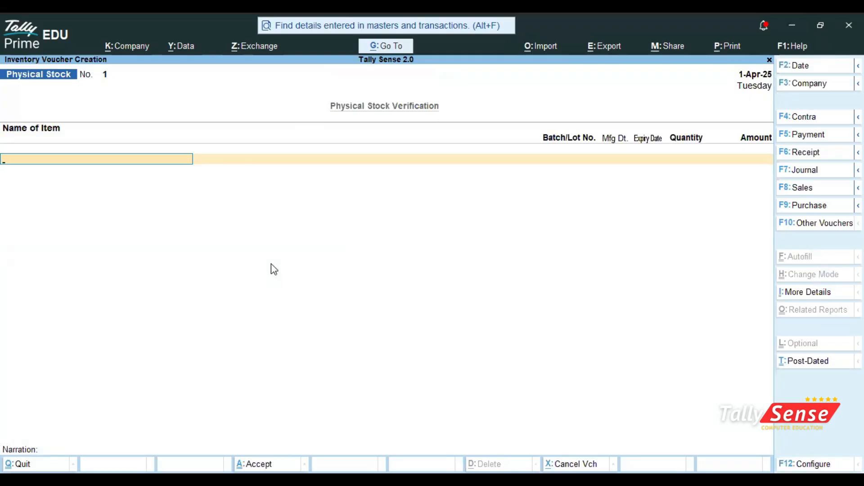
key("Escape")
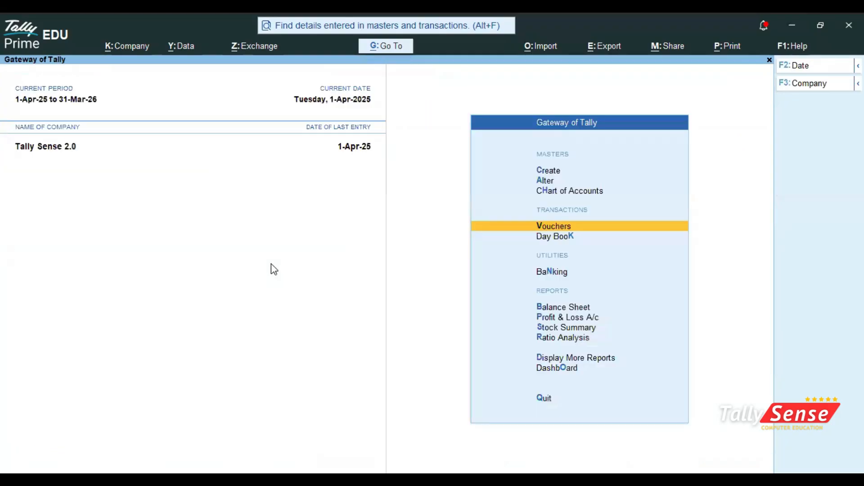